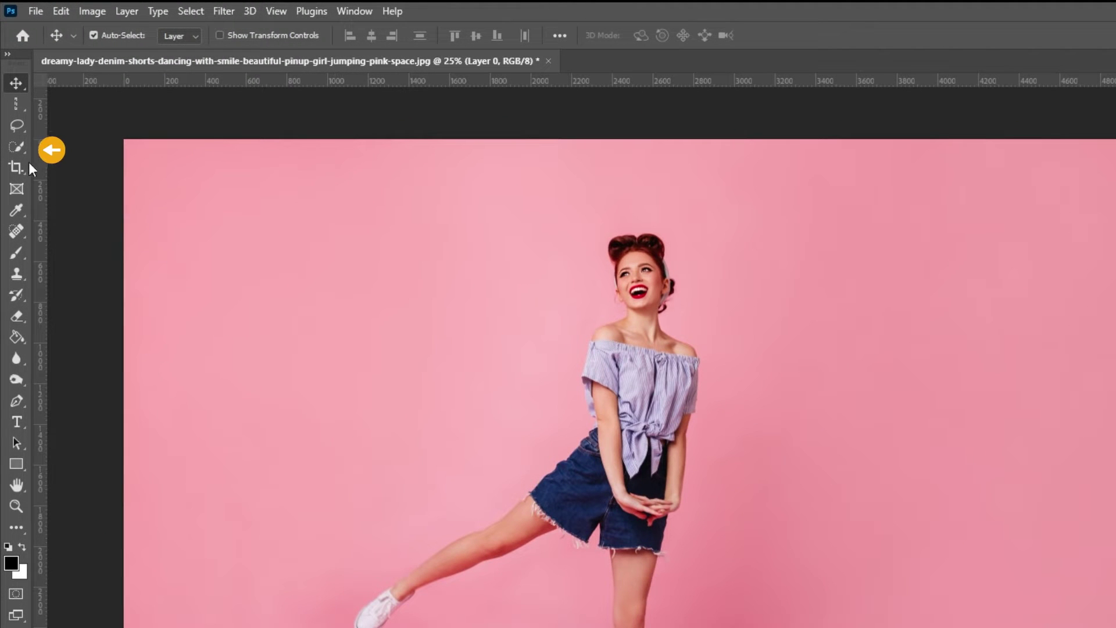
Copy the woman, selected with Select Subject, onto Layer 1 and hide the pink-background Layer 0
{"action": "left_click", "coordinate": [16, 147]}
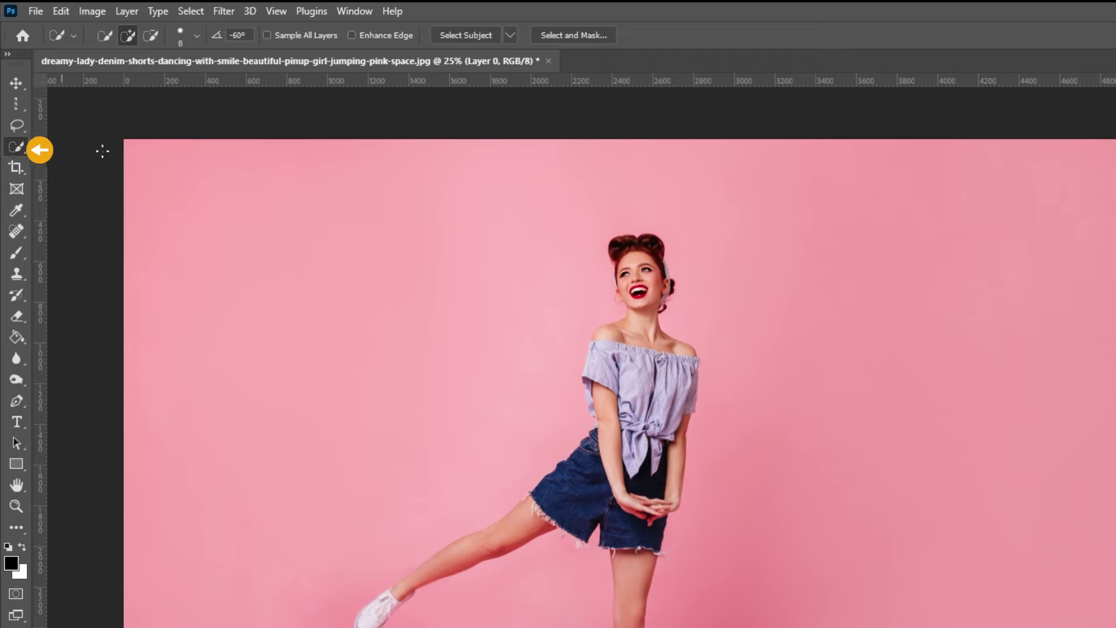
{"action": "left_click", "coordinate": [468, 36]}
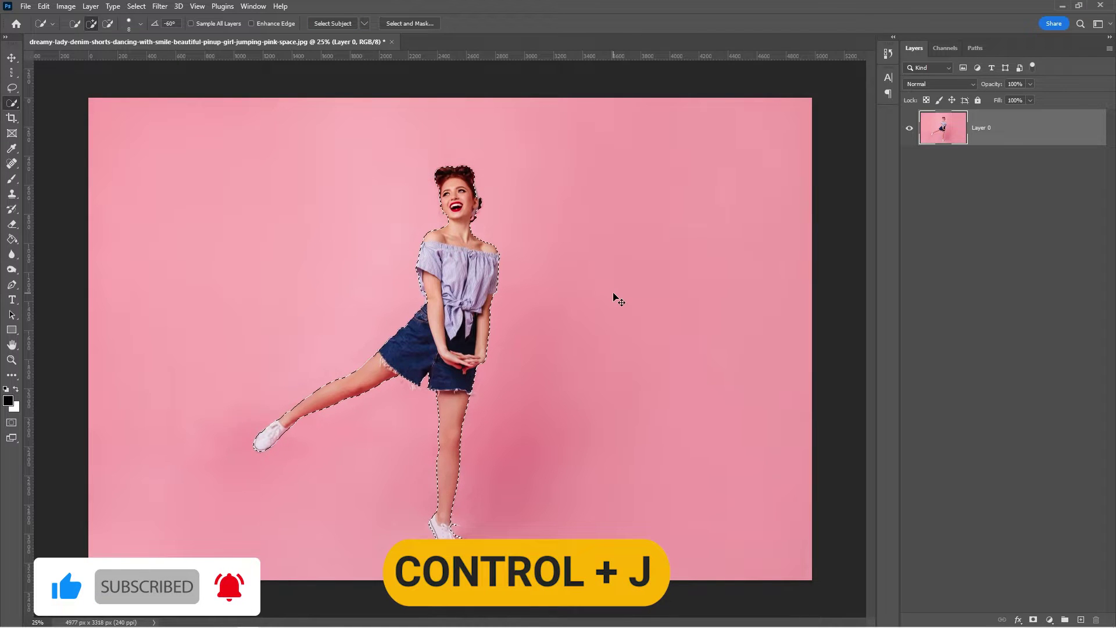
{"action": "key", "text": "ctrl+j"}
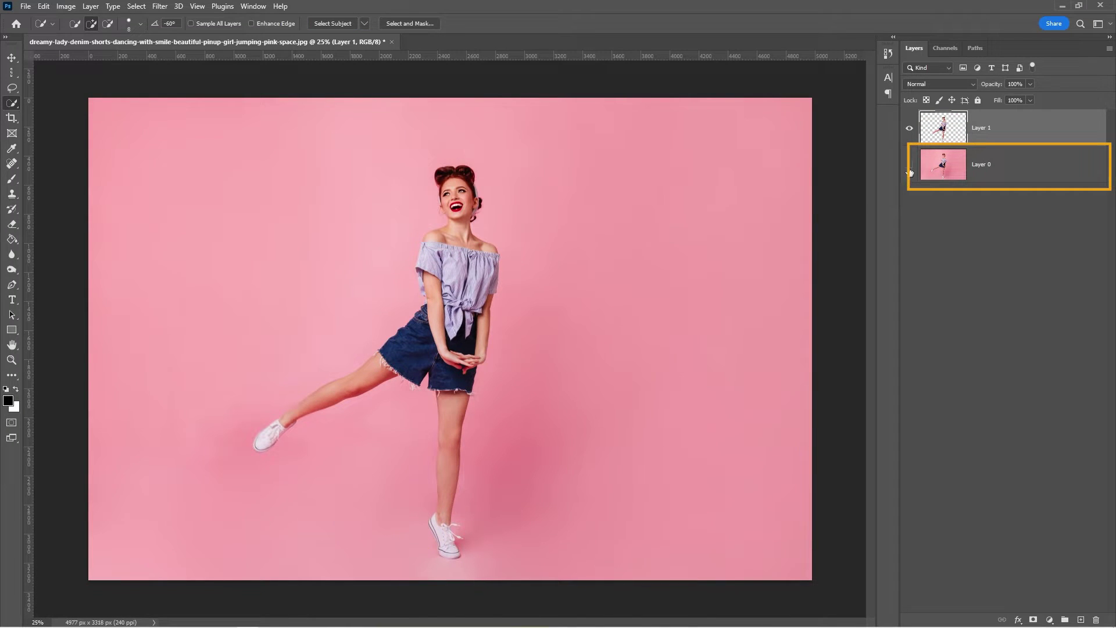
{"action": "left_click", "coordinate": [910, 165]}
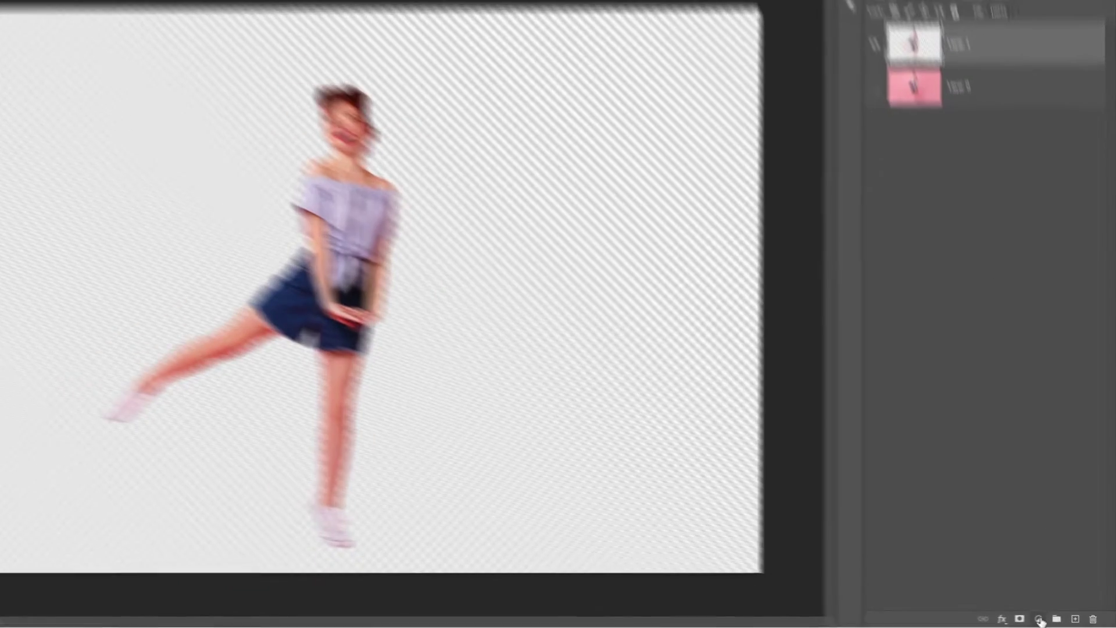
Add a light blue (93c1ff) Solid Color fill layer and place it beneath Layer 1
{"action": "left_click", "coordinate": [1050, 619]}
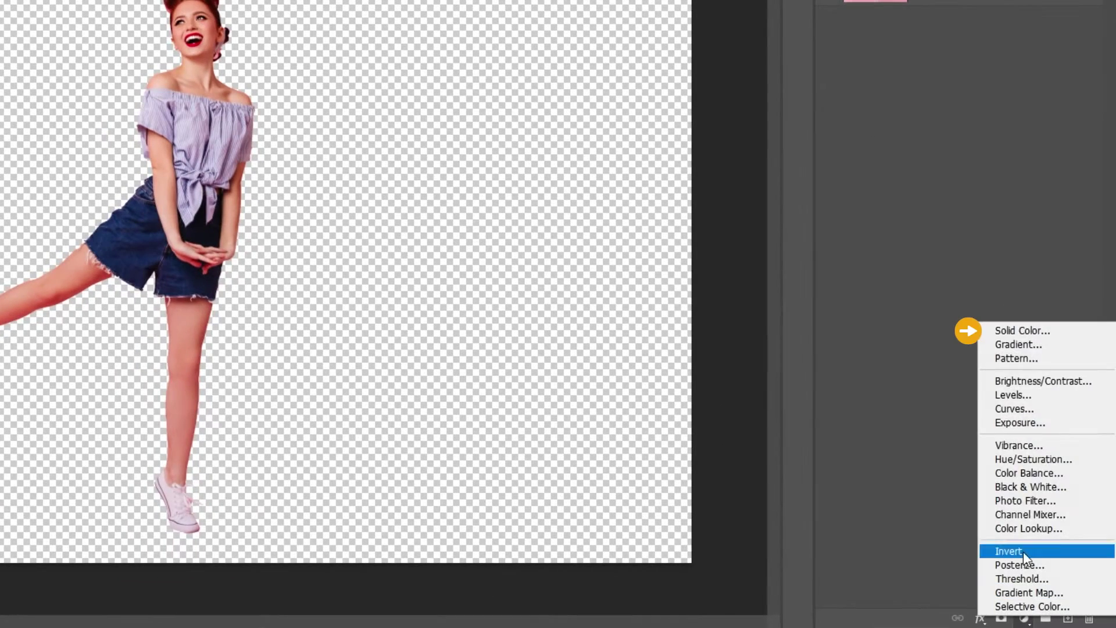
{"action": "left_click", "coordinate": [1031, 332]}
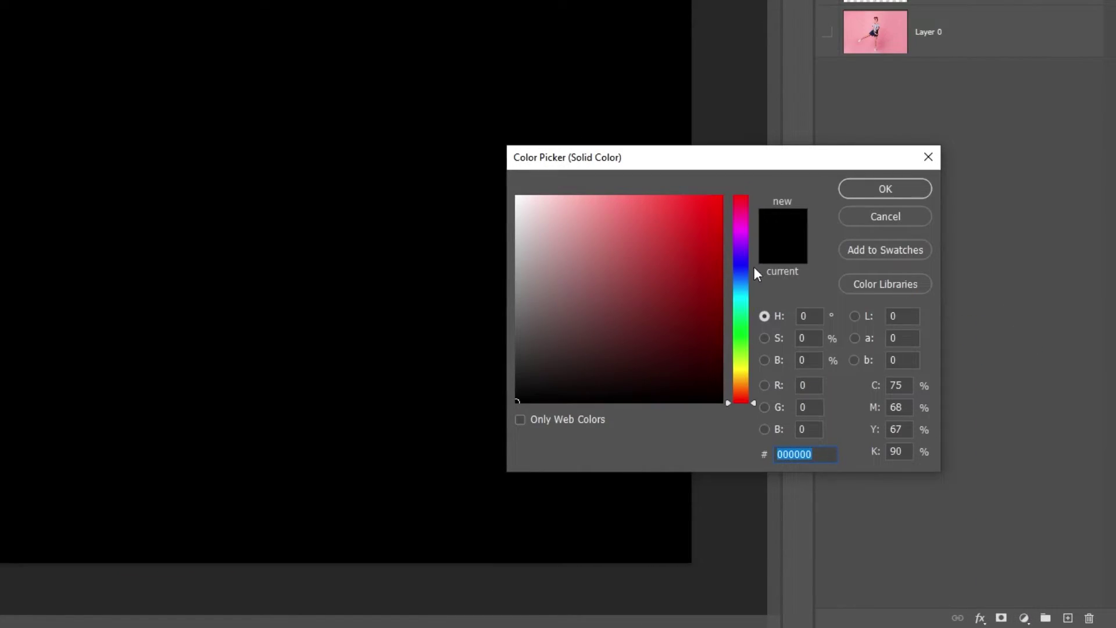
{"action": "left_click", "coordinate": [742, 262]}
{"action": "mouse_move", "coordinate": [623, 223]}
{"action": "left_mouse_down"}
{"action": "mouse_move", "coordinate": [601, 193]}
{"action": "mouse_move", "coordinate": [579, 201]}
{"action": "left_mouse_up"}
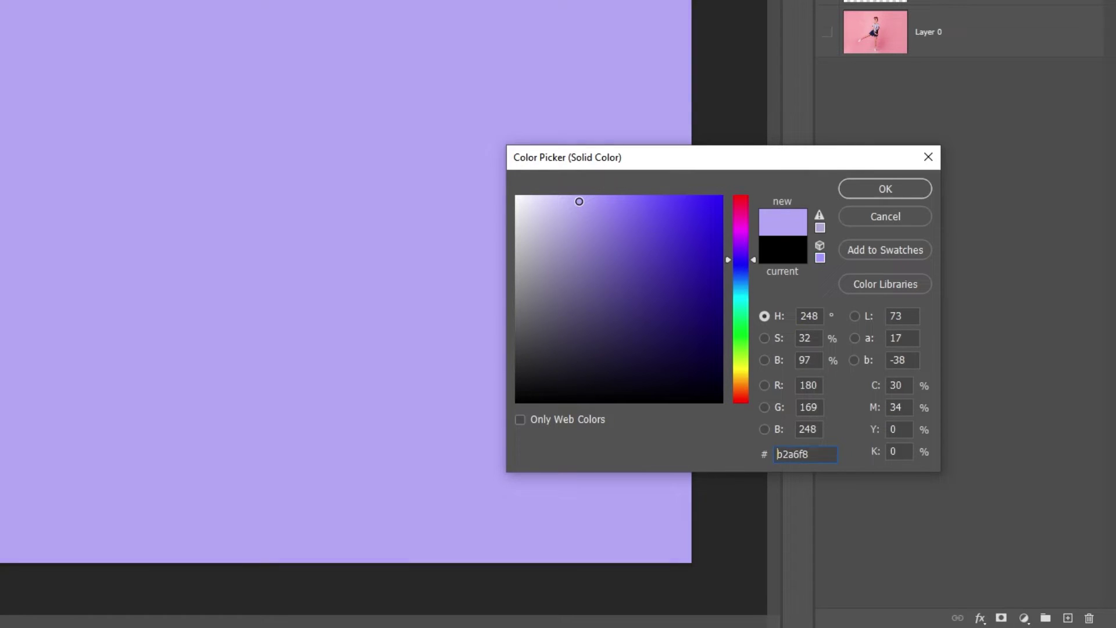
{"action": "left_click_drag", "start_coordinate": [753, 256], "coordinate": [750, 279]}
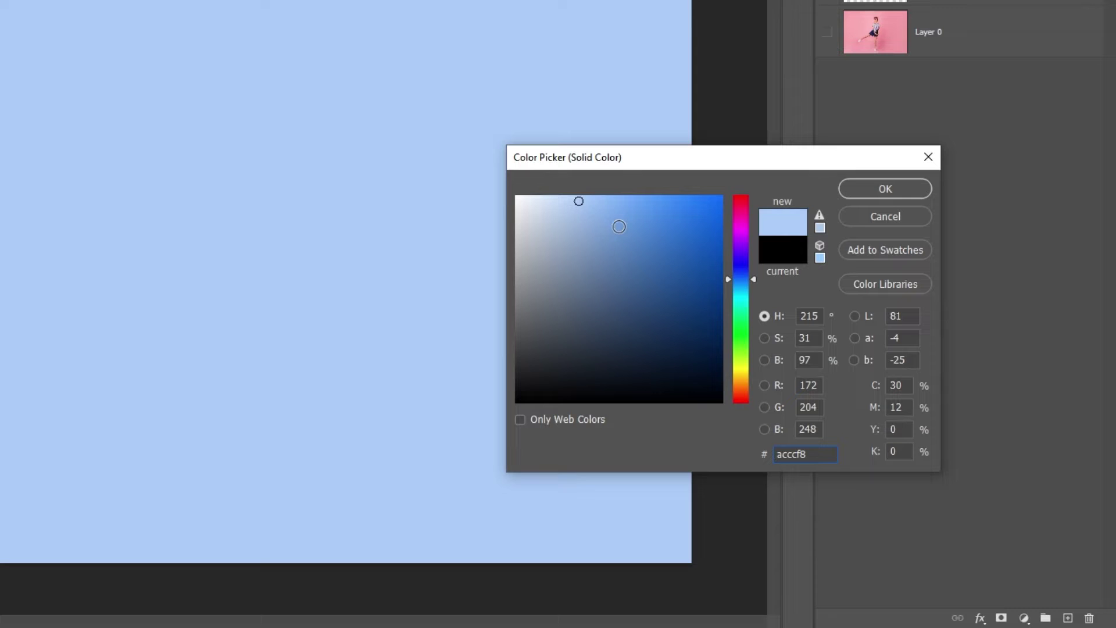
{"action": "left_click", "coordinate": [604, 199]}
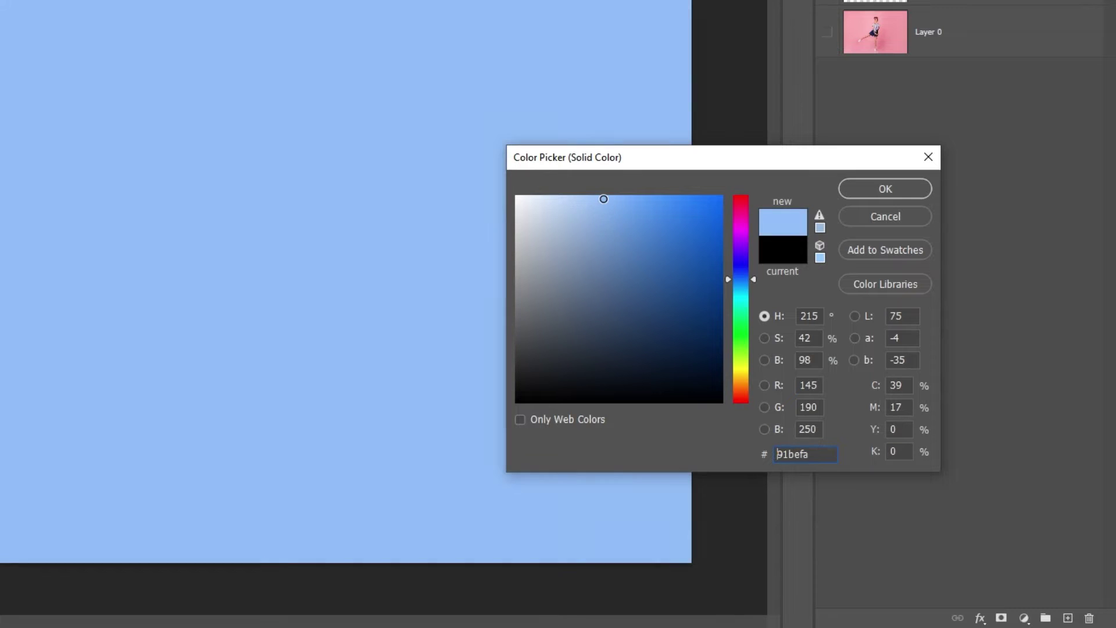
{"action": "left_click", "coordinate": [879, 189]}
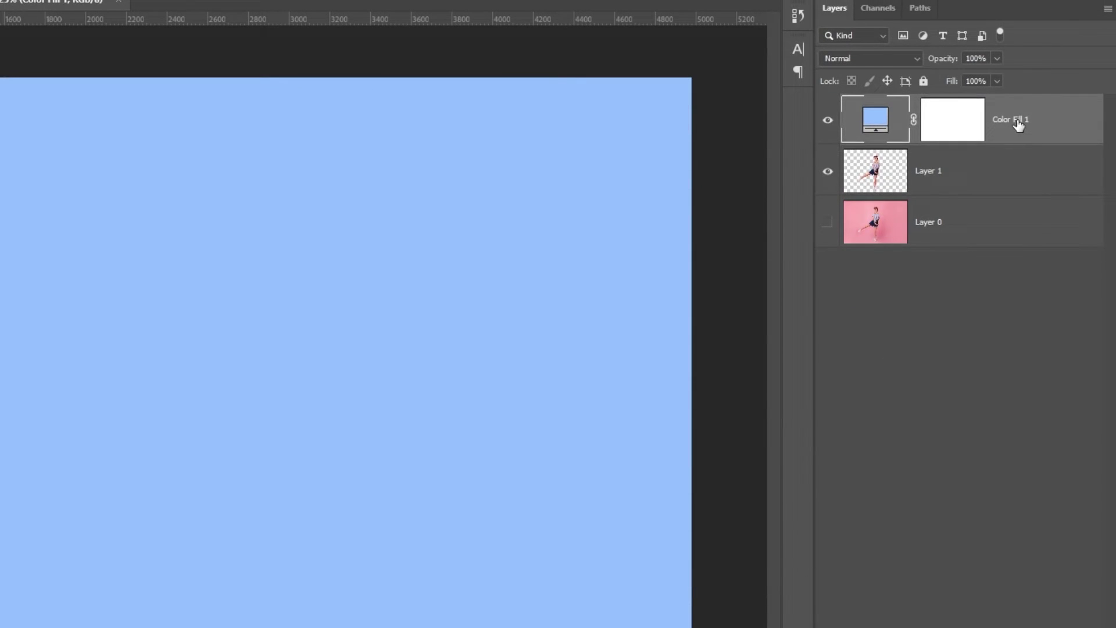
{"action": "left_click_drag", "start_coordinate": [1019, 125], "coordinate": [1017, 195]}
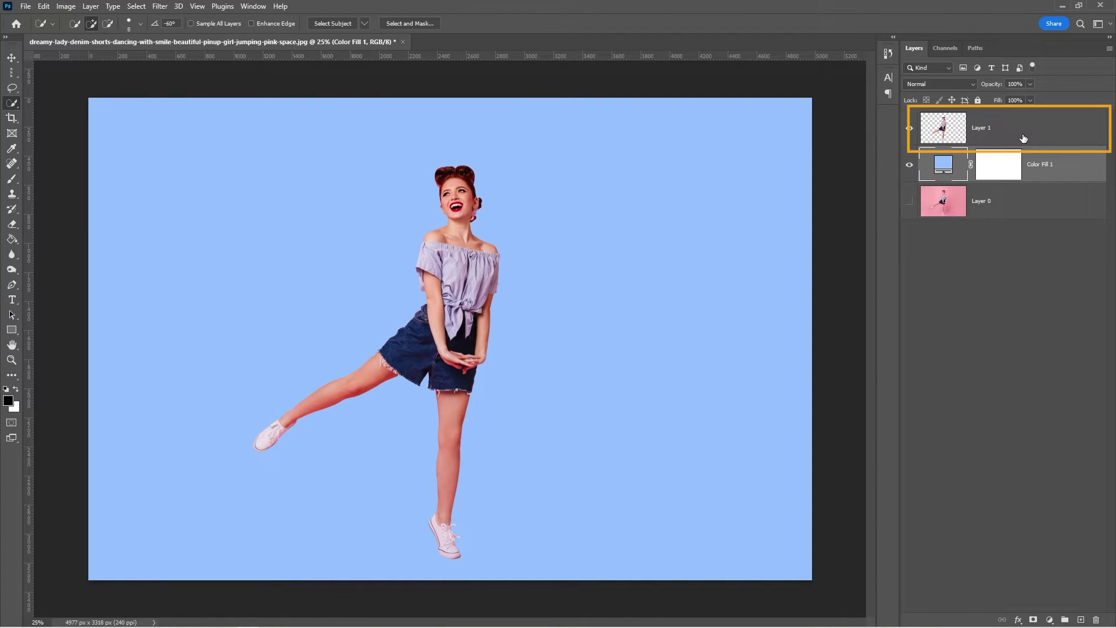
Copy a one-pixel Single Column Marquee slice through the woman's body from Layer 1 onto Layer 2
{"action": "left_click", "coordinate": [1024, 135]}
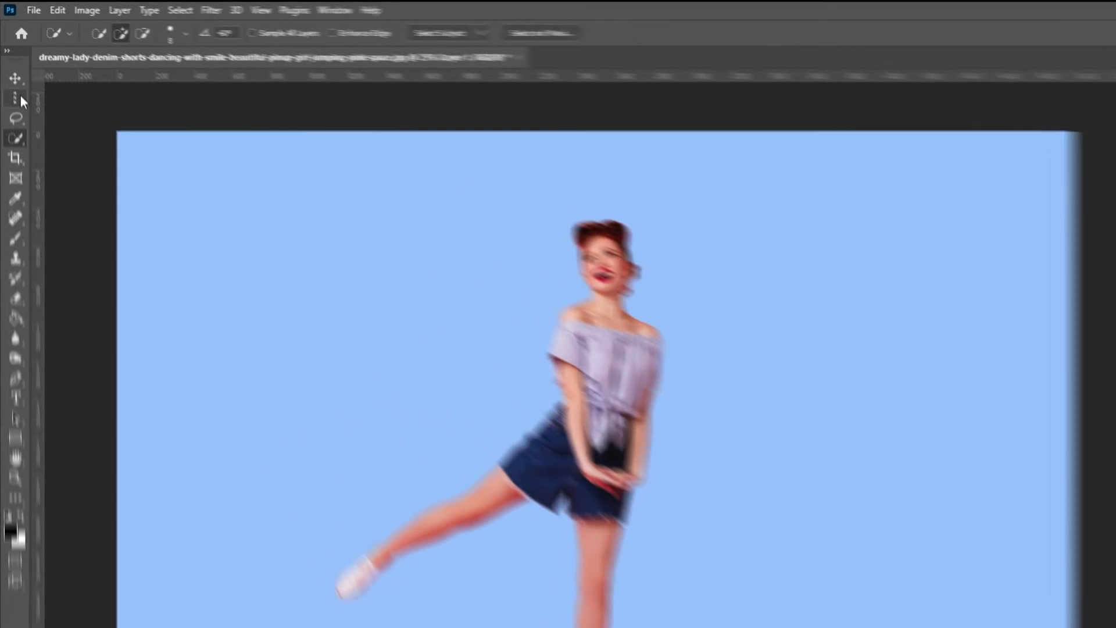
{"action": "left_click", "coordinate": [12, 71]}
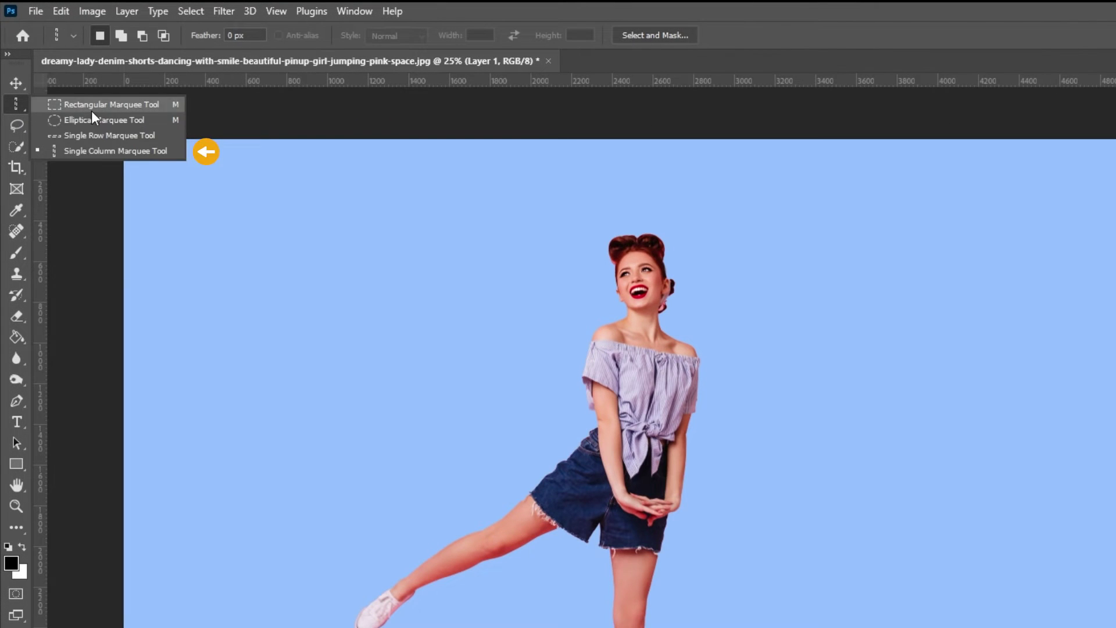
{"action": "left_click", "coordinate": [105, 151]}
{"action": "left_click", "coordinate": [643, 272]}
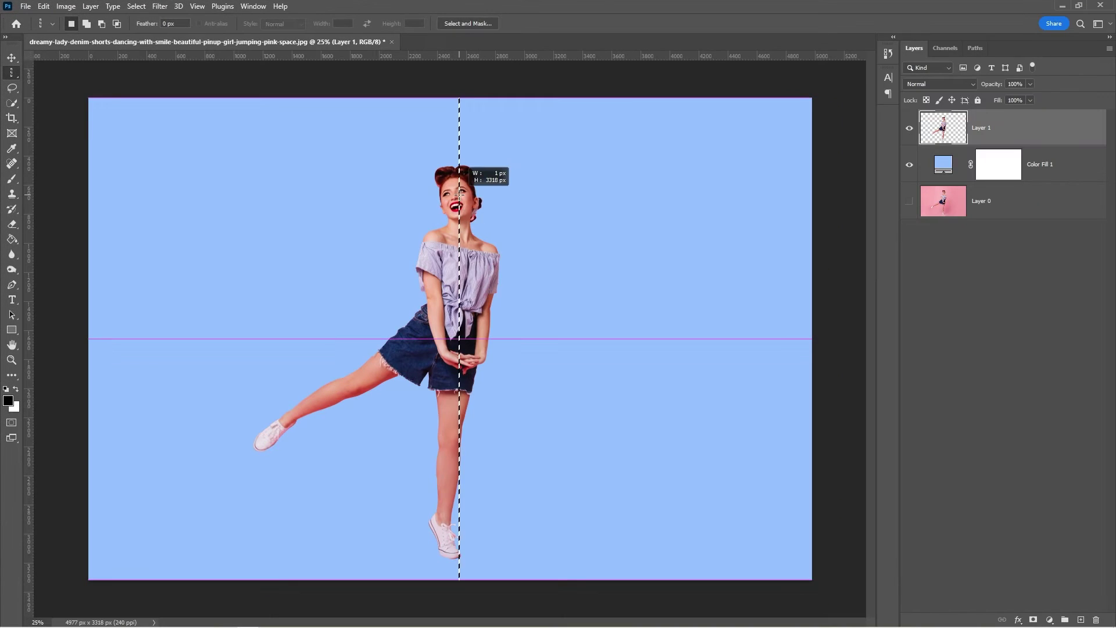
{"action": "left_click_drag", "start_coordinate": [459, 193], "coordinate": [449, 192]}
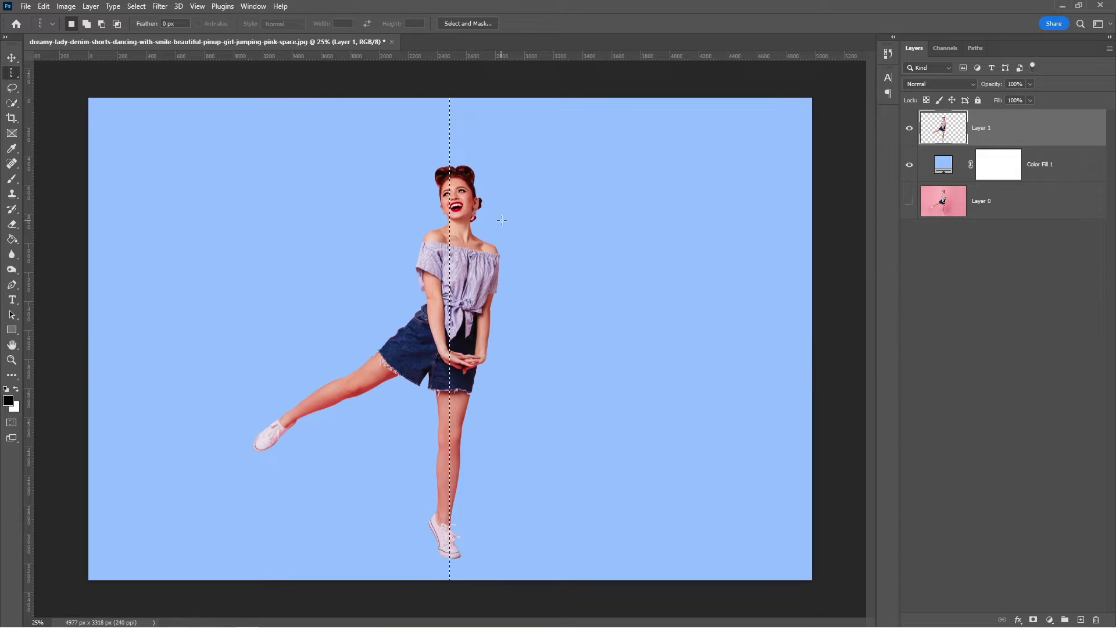
{"action": "key", "text": "ctrl+j"}
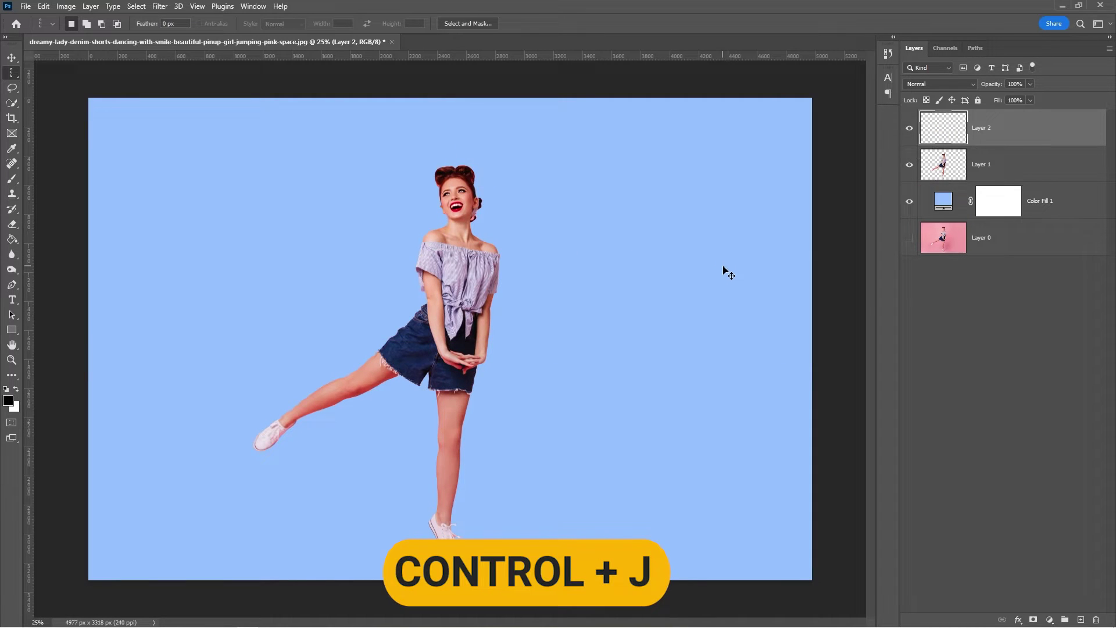
Hide Layer 1 and stretch the pixel column horizontally across the full canvas width into stripes
{"action": "left_click", "coordinate": [910, 167]}
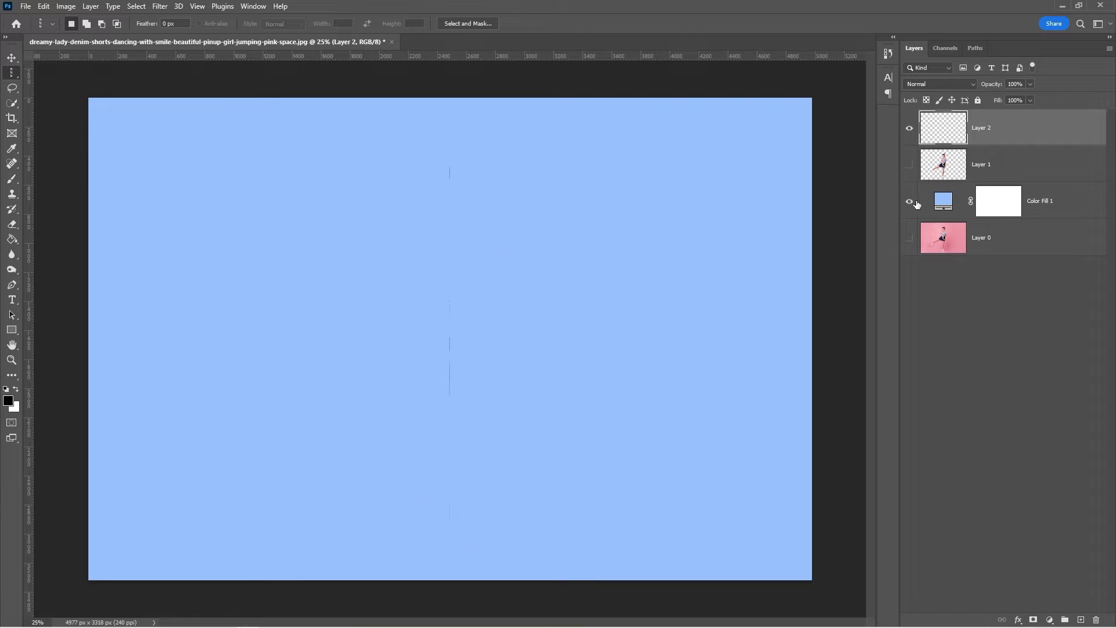
{"action": "key", "text": "ctrl+t"}
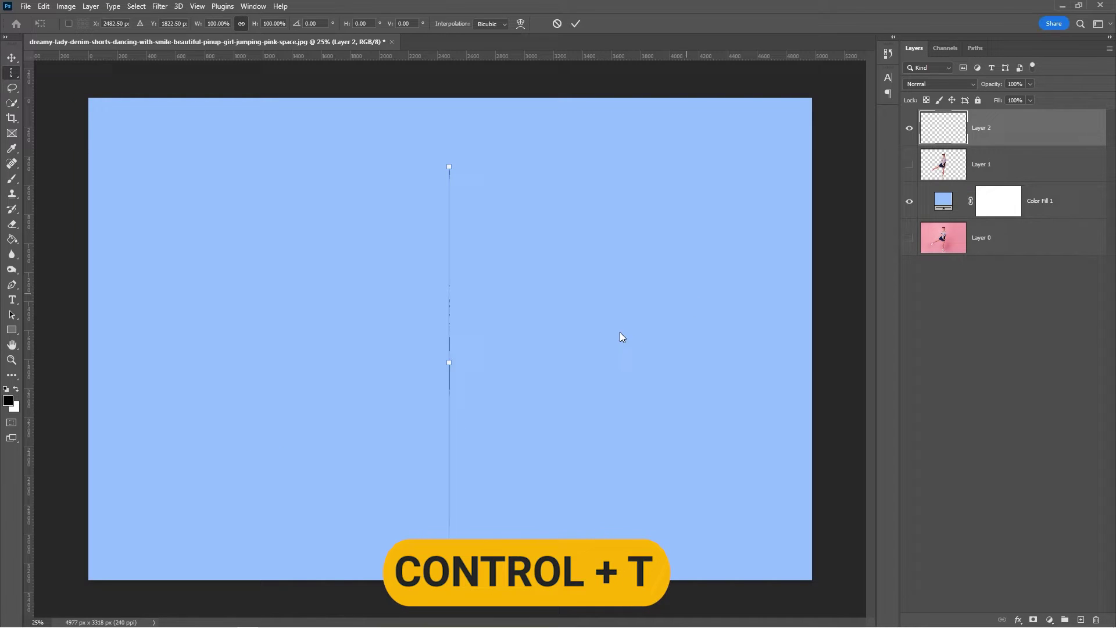
{"action": "left_click_drag", "start_coordinate": [449, 362], "coordinate": [717, 362]}
{"action": "left_click_drag", "start_coordinate": [450, 362], "coordinate": [88, 361]}
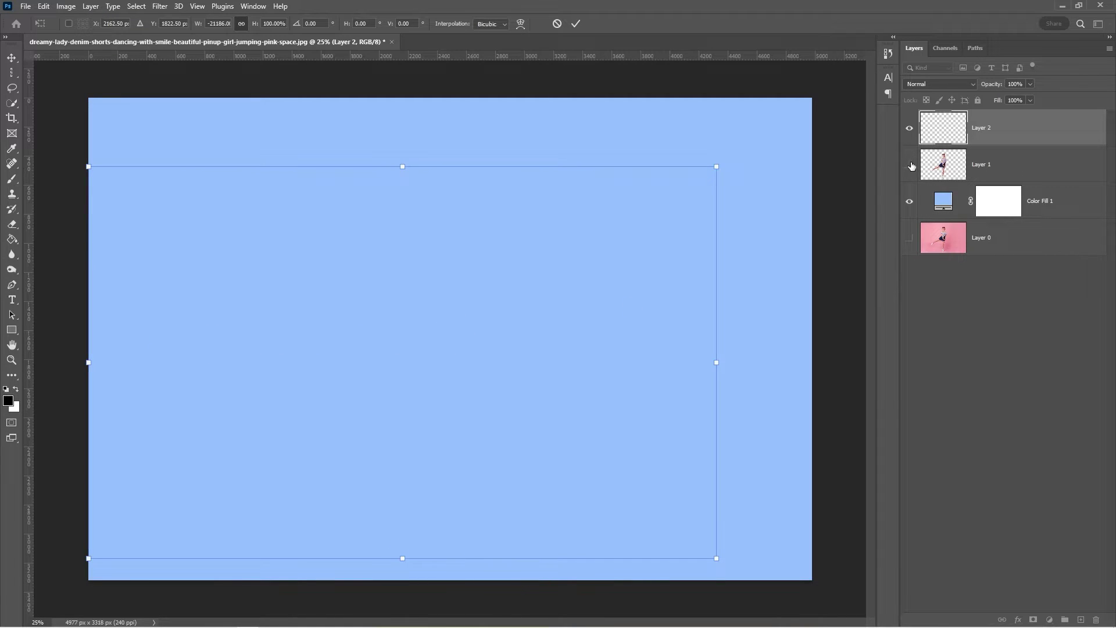
{"action": "key", "text": "Return"}
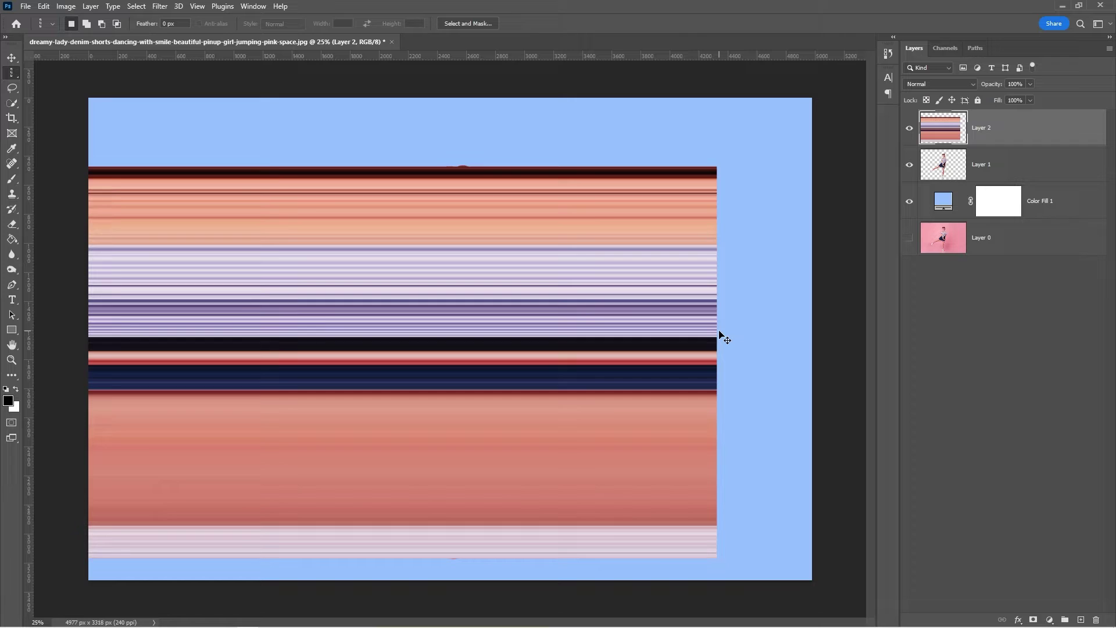
{"action": "key", "text": "ctrl+t"}
{"action": "left_click_drag", "start_coordinate": [719, 361], "coordinate": [812, 362]}
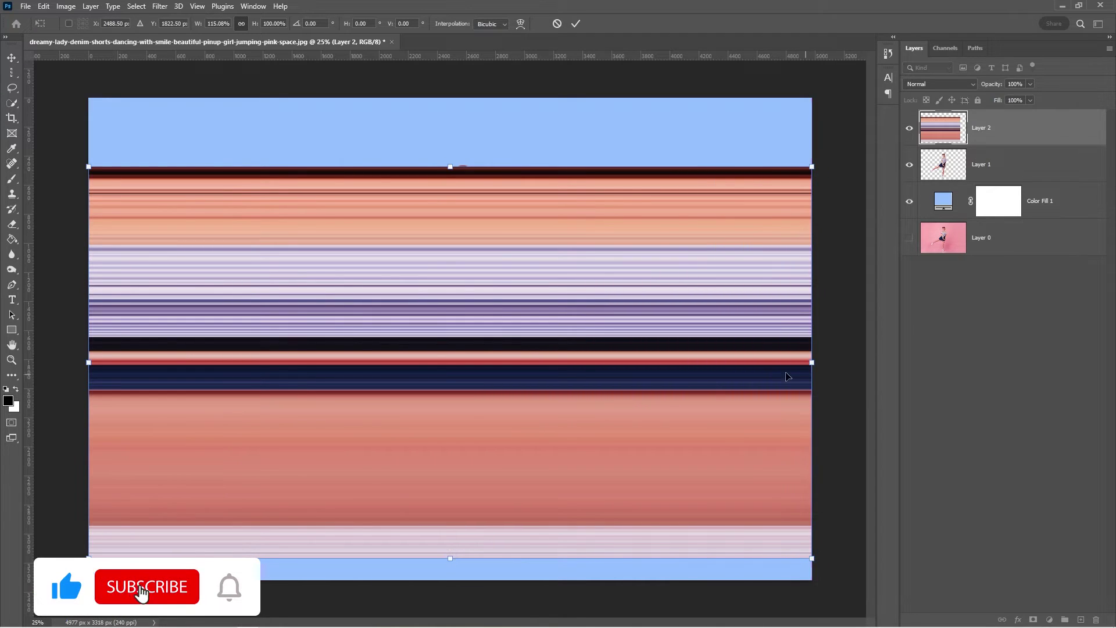
{"action": "left_click", "coordinate": [577, 24]}
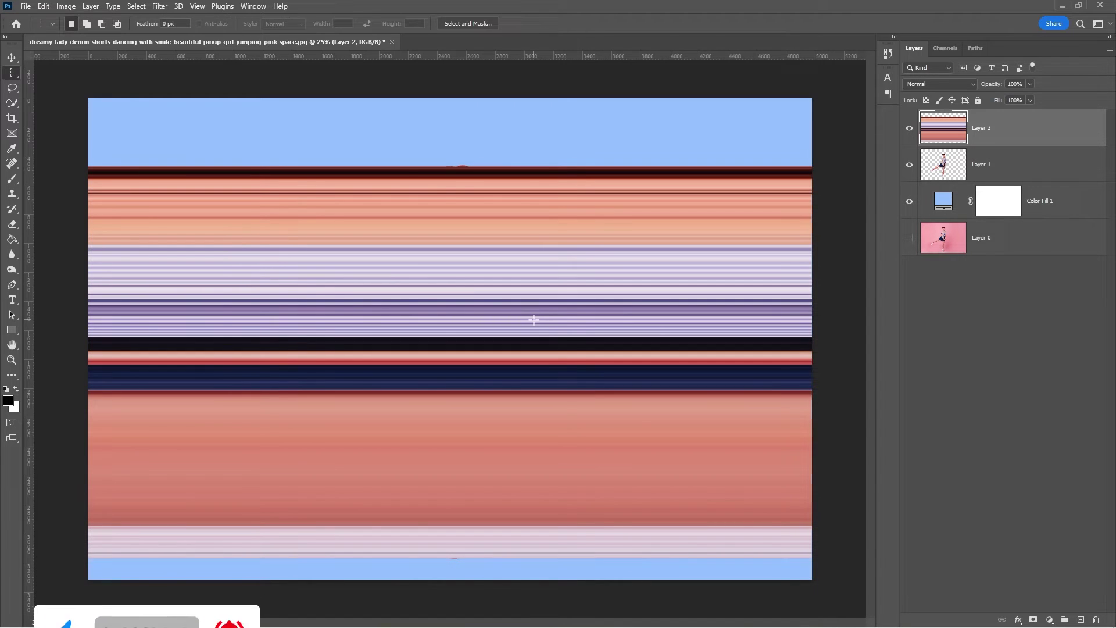
Move the stripes to the top of the canvas and squash them to about 60% height
{"action": "left_click_drag", "start_coordinate": [526, 381], "coordinate": [522, 317]}
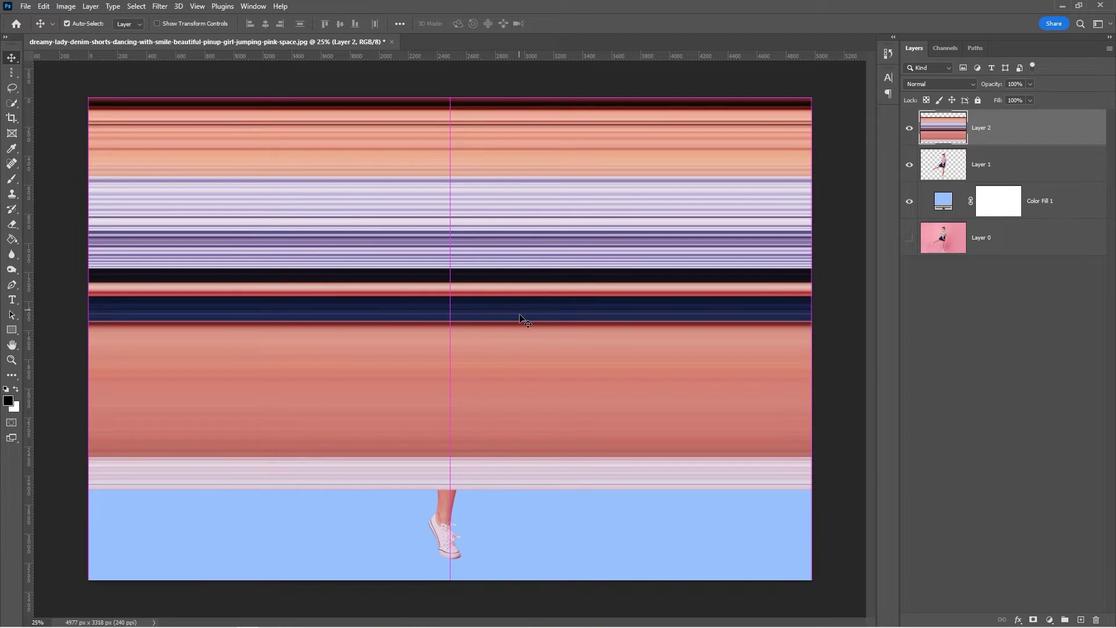
{"action": "key", "text": "ctrl+t"}
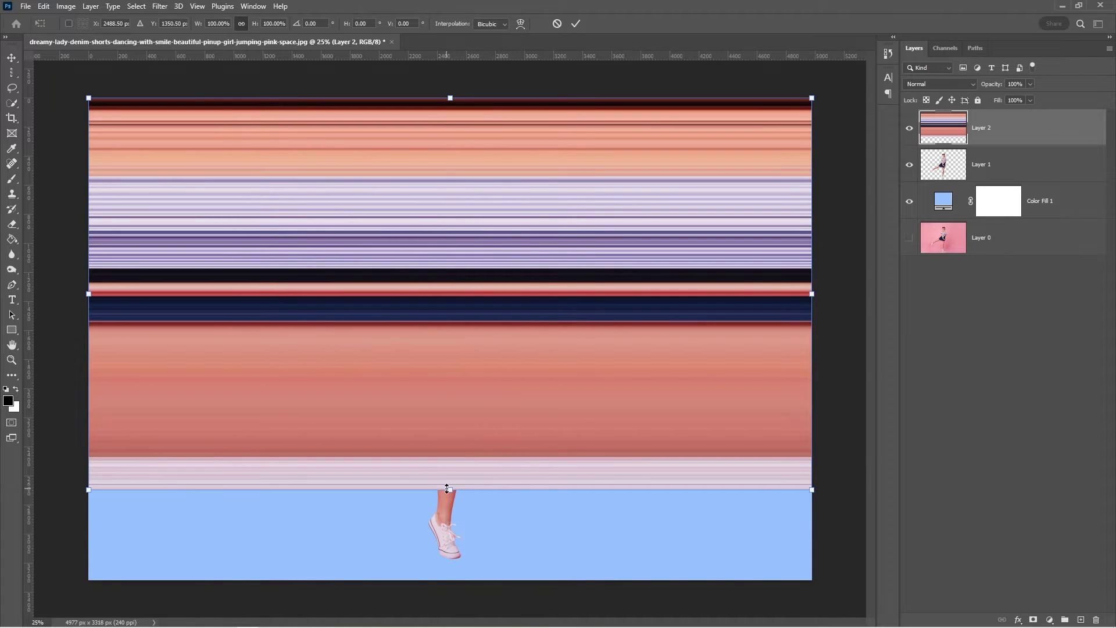
{"action": "left_click_drag", "start_coordinate": [447, 489], "coordinate": [451, 332]}
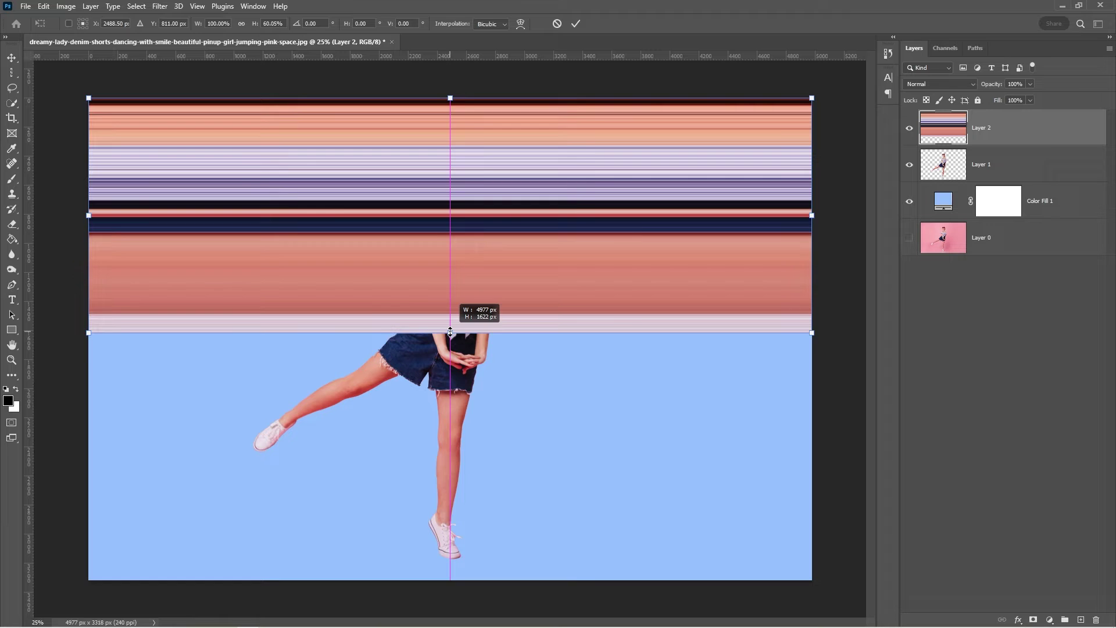
{"action": "key", "text": "Return"}
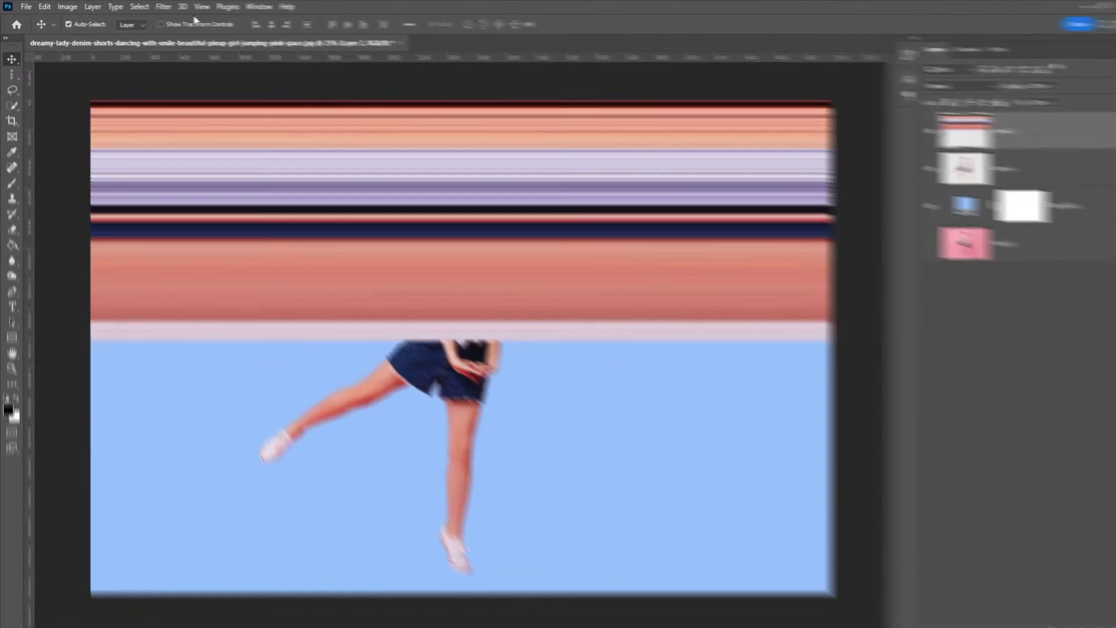
Apply Polar Coordinates with Rectangular to Polar to curl Layer 2's stripes into a concentric disc
{"action": "left_click", "coordinate": [159, 5]}
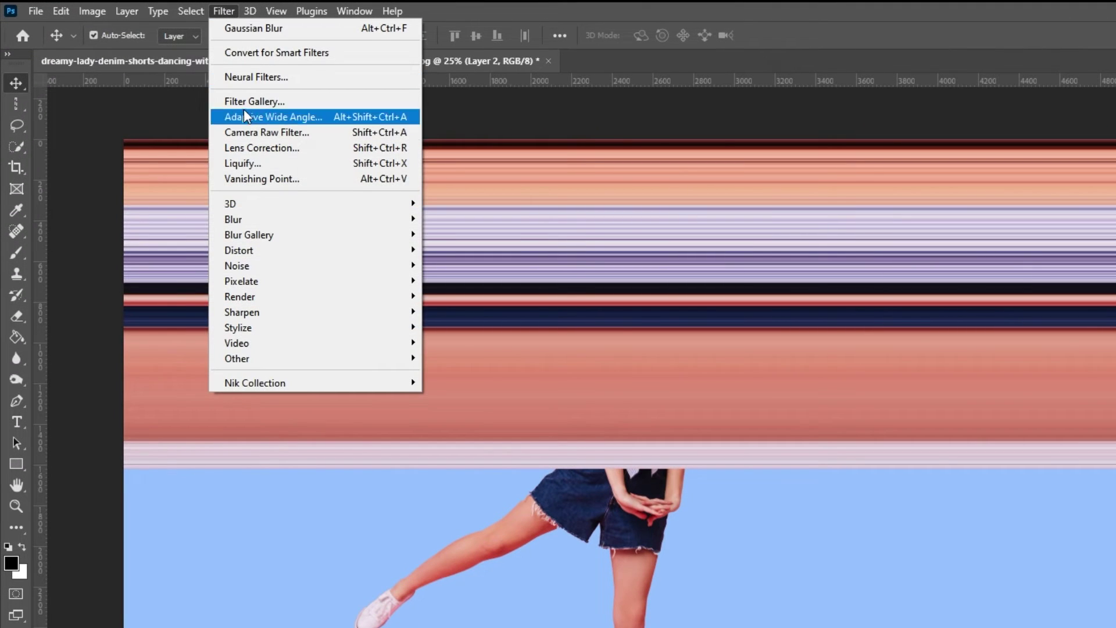
{"action": "mouse_move", "coordinate": [246, 249]}
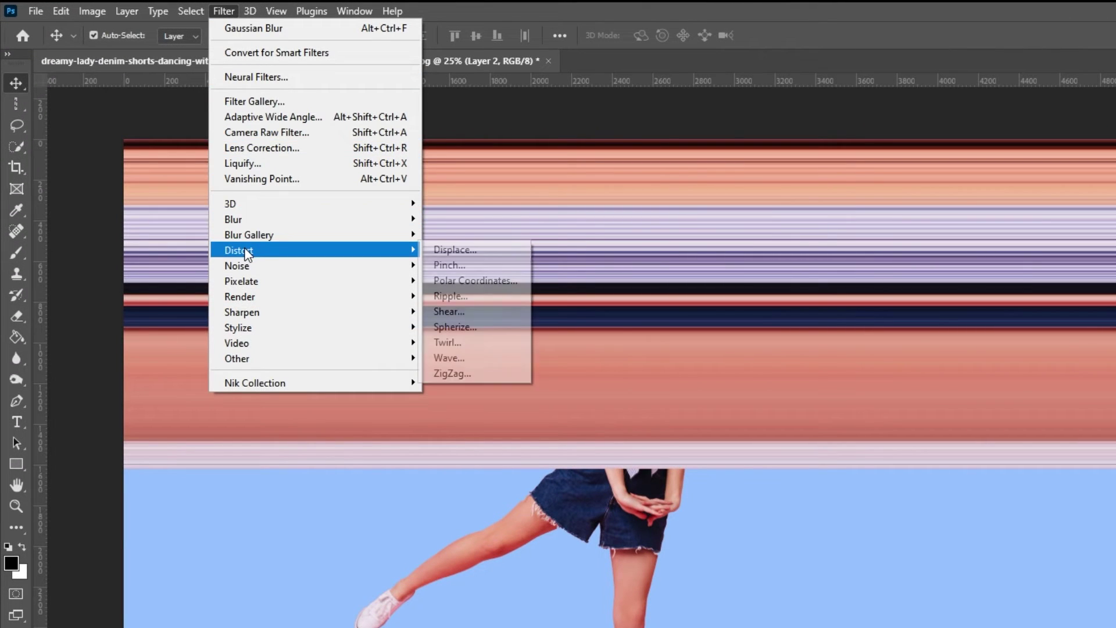
{"action": "left_click", "coordinate": [472, 278]}
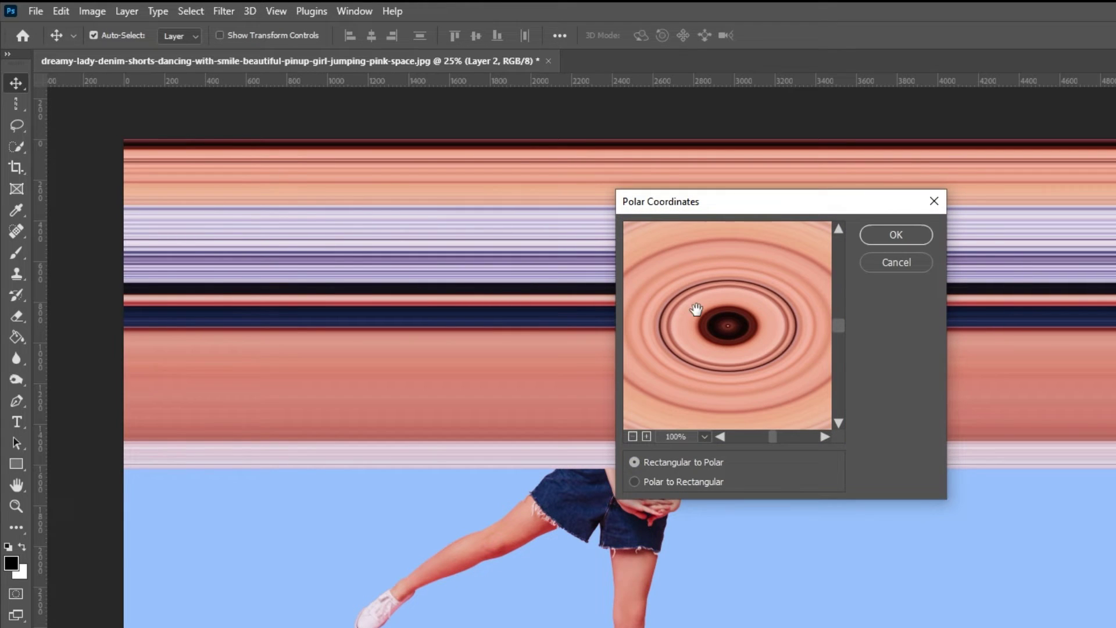
{"action": "left_click", "coordinate": [634, 481]}
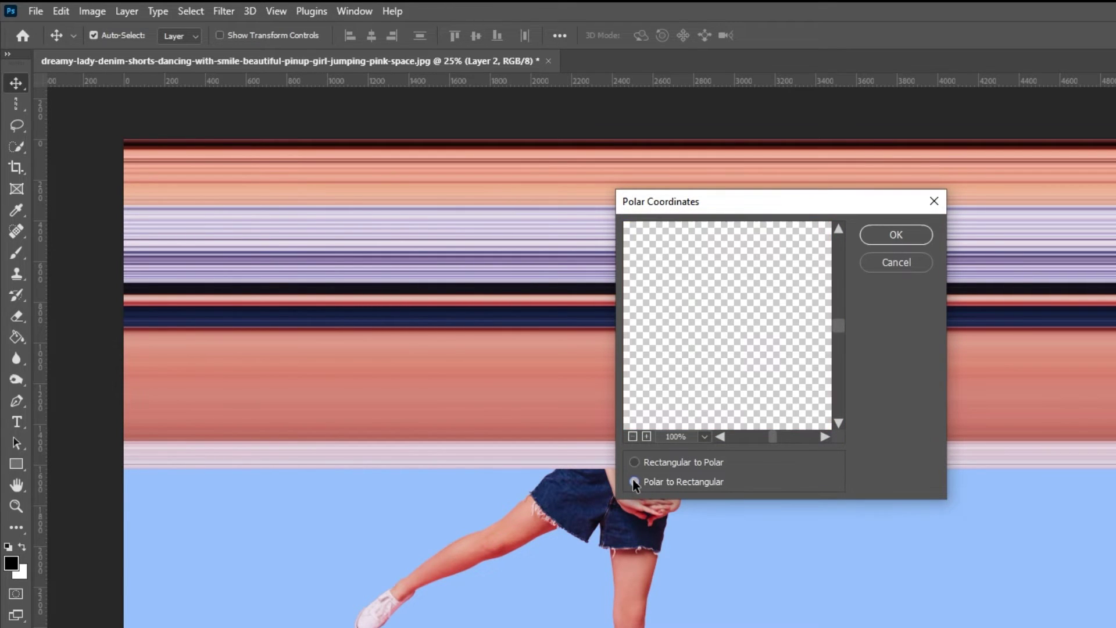
{"action": "left_click", "coordinate": [634, 463]}
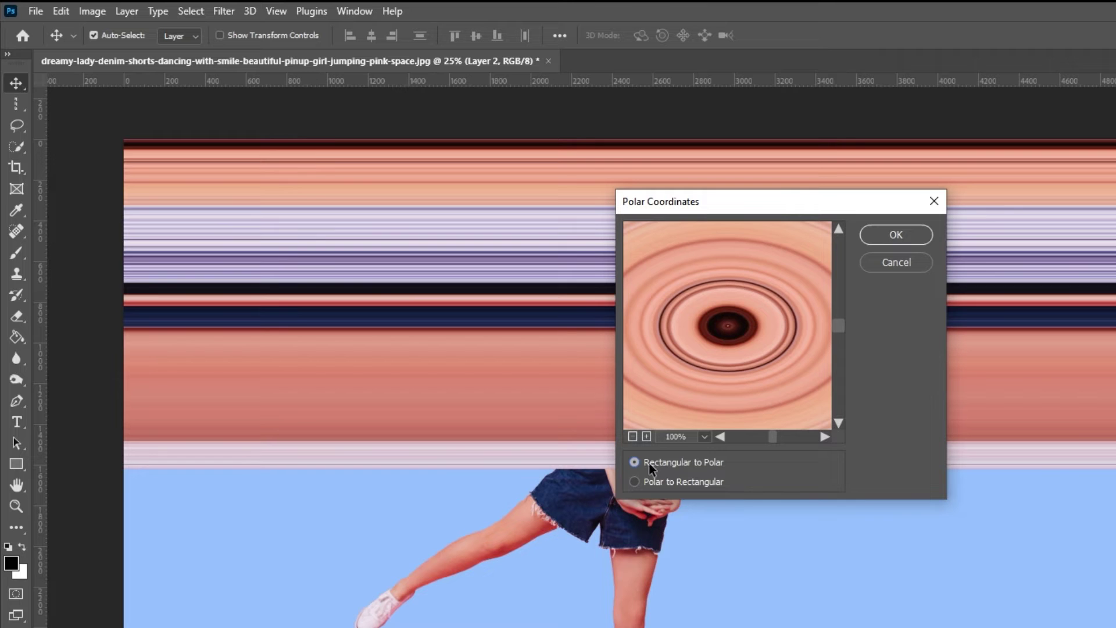
{"action": "left_click", "coordinate": [897, 234]}
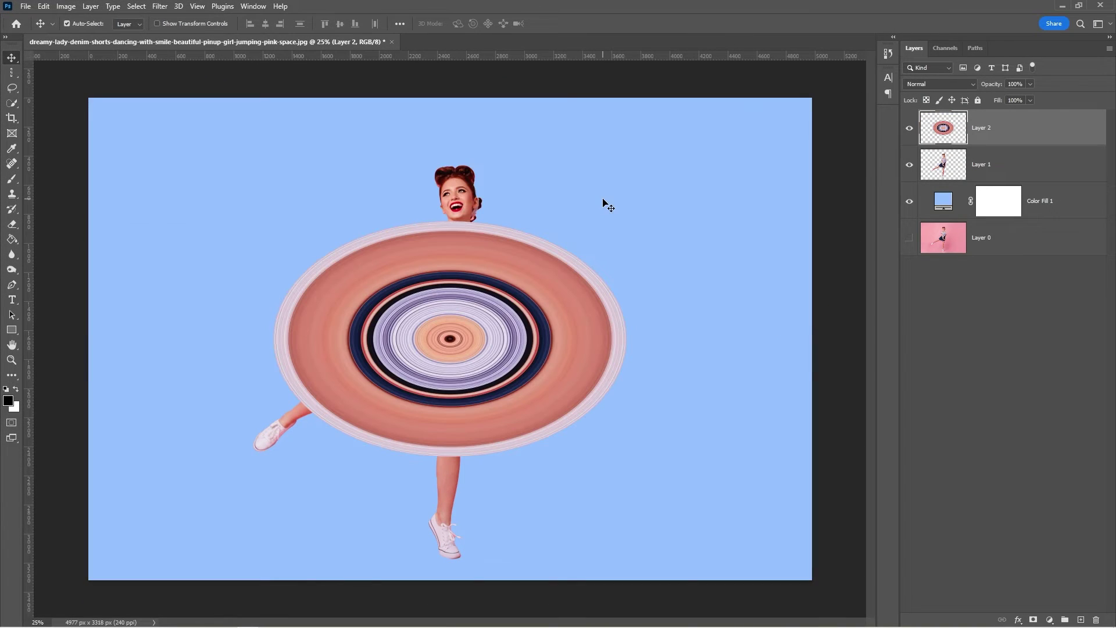
Enlarge the ring to about 135% width and 167% height so it fills most of the canvas
{"action": "key", "text": "ctrl+t"}
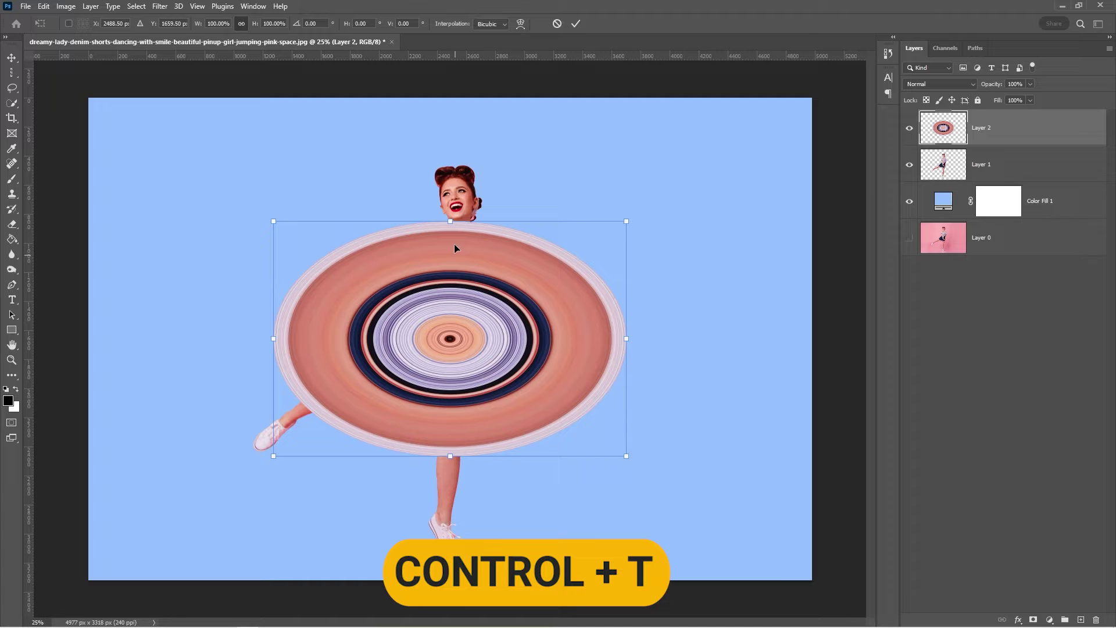
{"action": "left_click_drag", "start_coordinate": [447, 223], "coordinate": [450, 165]}
{"action": "left_click_drag", "start_coordinate": [451, 450], "coordinate": [448, 556]}
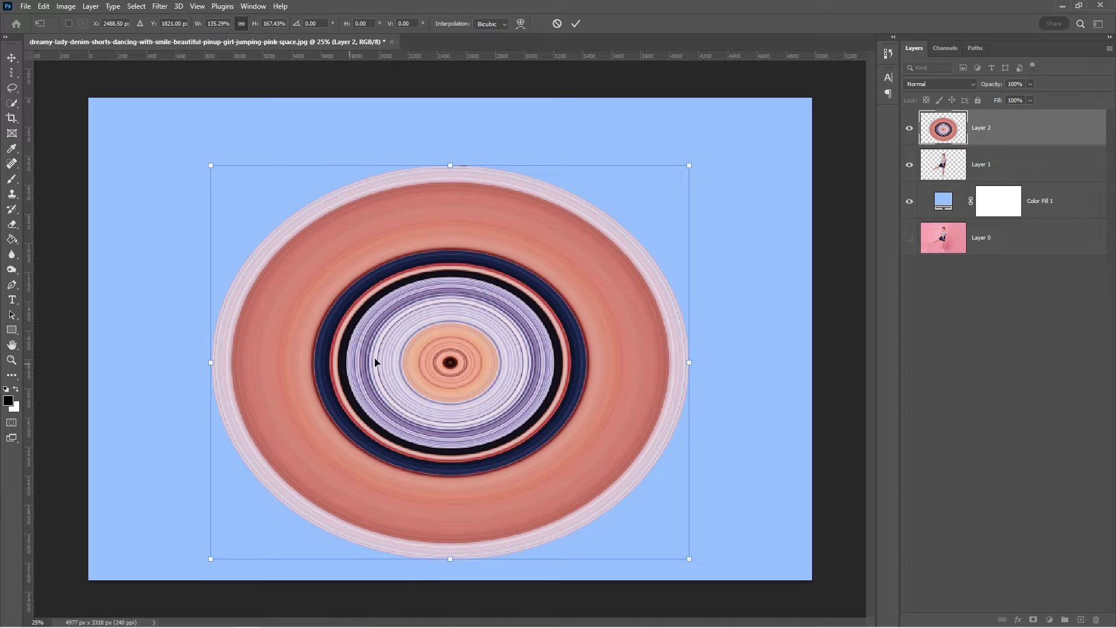
Commit the ring's resize and stack the woman's Layer 1 above the ring's Layer 2
{"action": "left_click", "coordinate": [576, 26]}
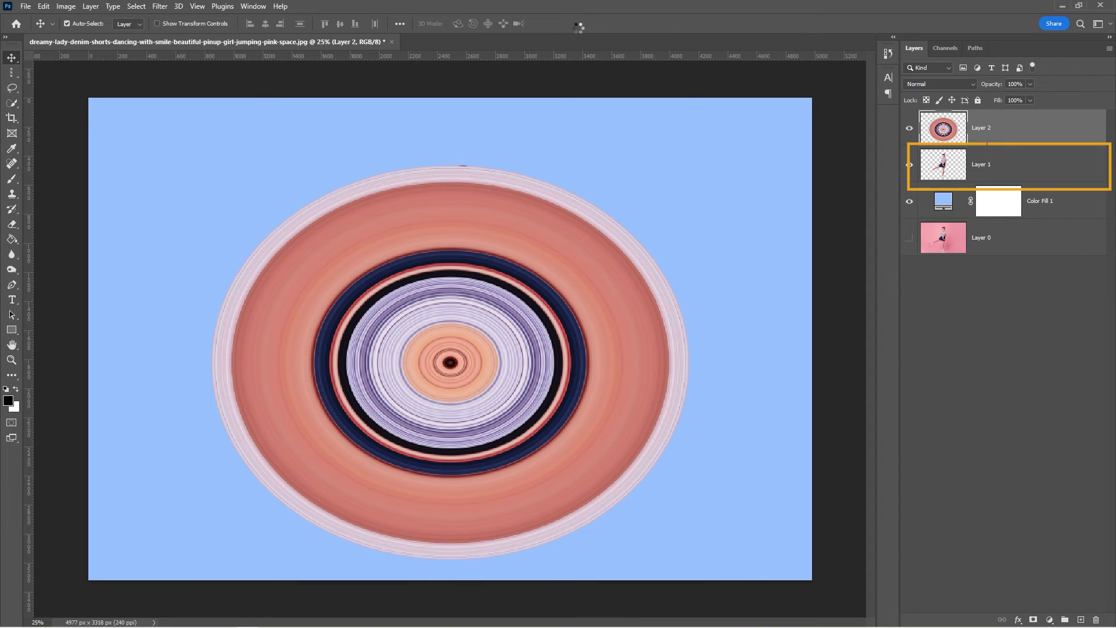
{"action": "left_click_drag", "start_coordinate": [1005, 171], "coordinate": [1036, 120]}
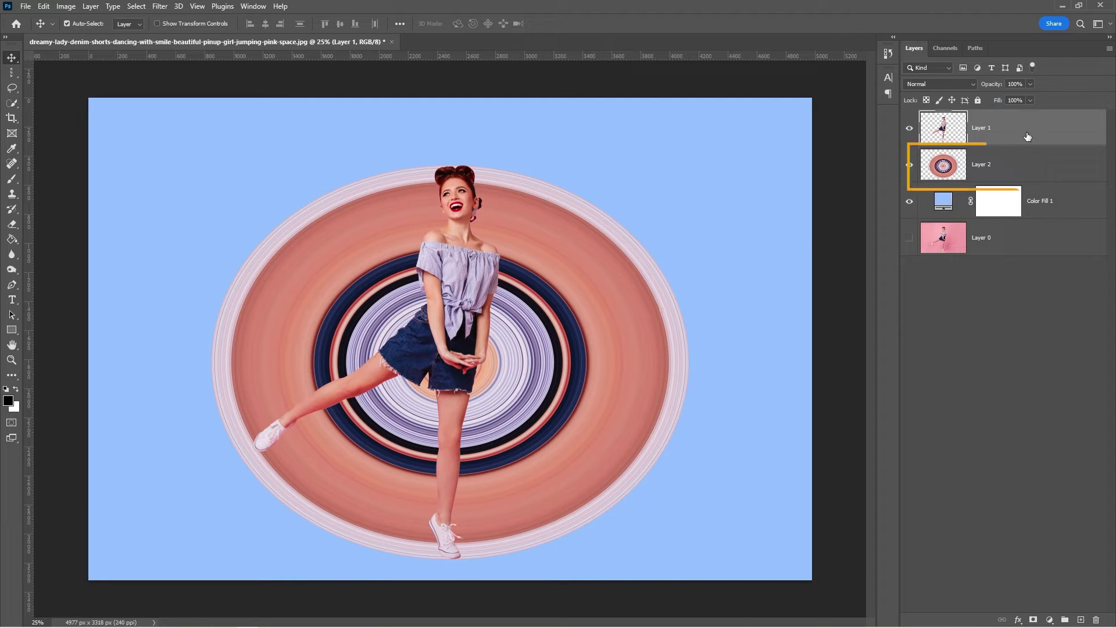
{"action": "left_click", "coordinate": [992, 169]}
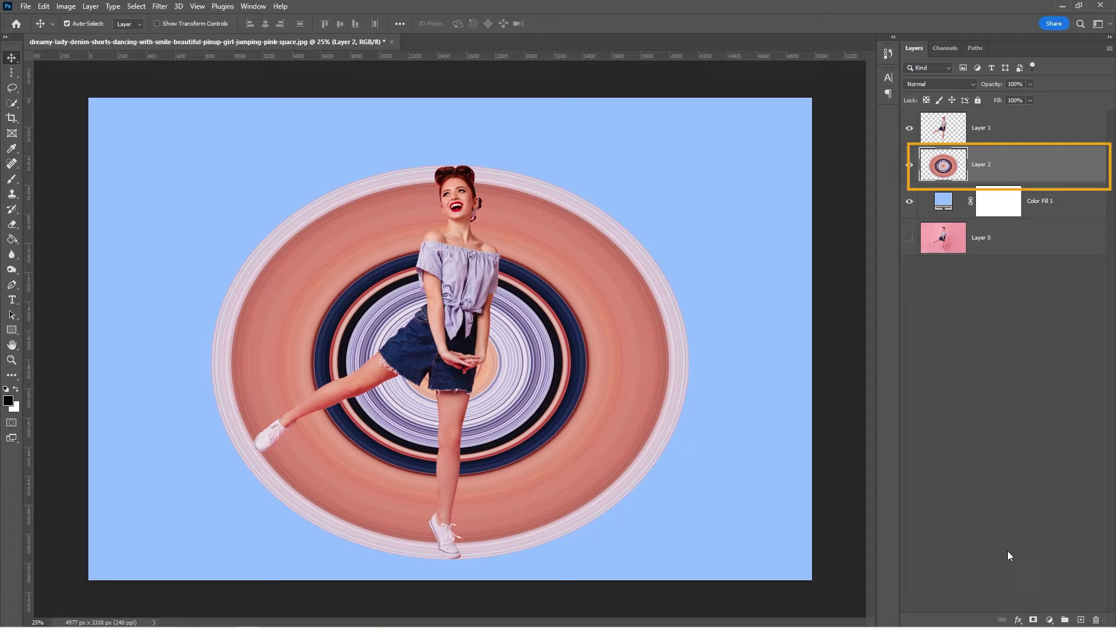
Add a mask to Layer 2 and paint black with a large soft brush over the ring's right half
{"action": "left_click", "coordinate": [1035, 621]}
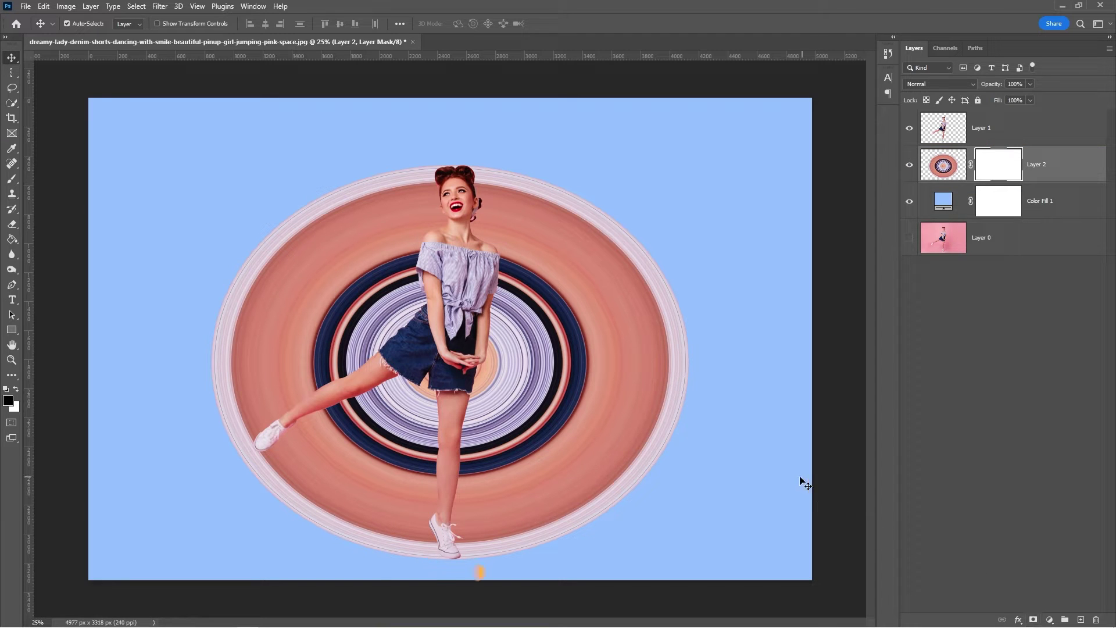
{"action": "key", "text": "b"}
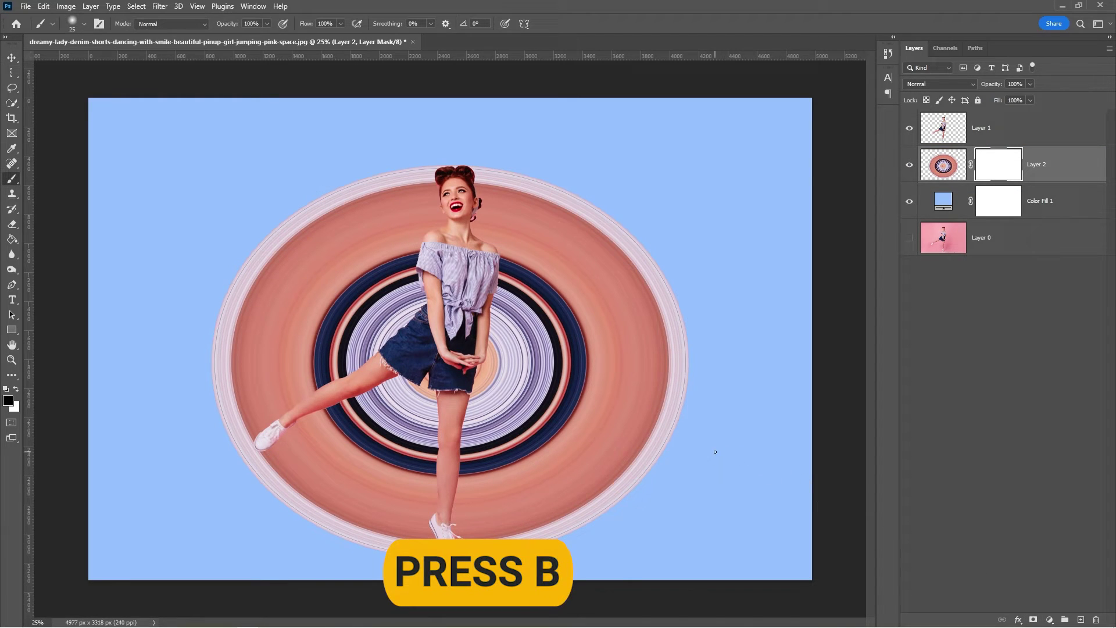
{"action": "key", "text": "bracketright"}
{"action": "key", "text": "bracketright"}
{"action": "key", "text": "bracketright"}
{"action": "key", "text": "bracketright"}
{"action": "key", "text": "bracketright"}
{"action": "key", "text": "bracketright"}
{"action": "key", "text": "bracketright"}
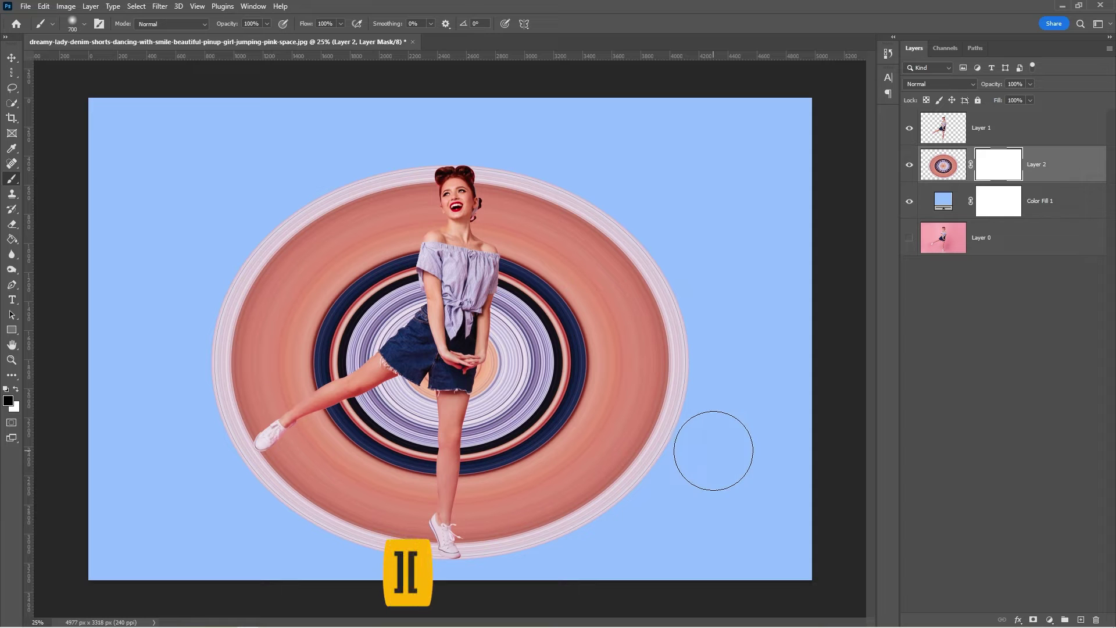
{"action": "left_click", "coordinate": [84, 25]}
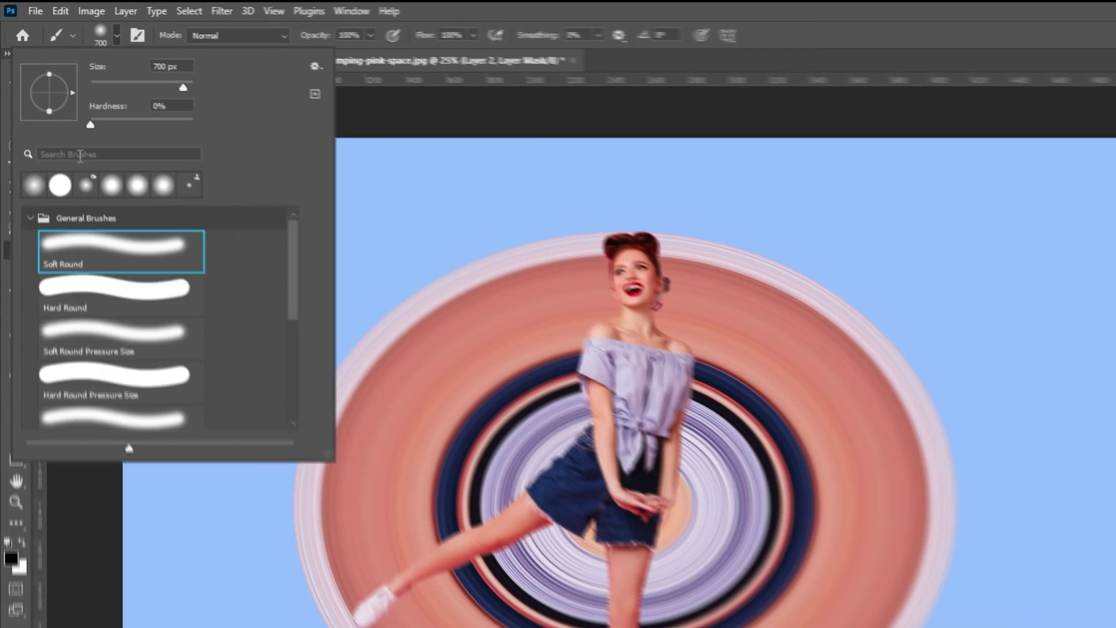
{"action": "left_click", "coordinate": [114, 36]}
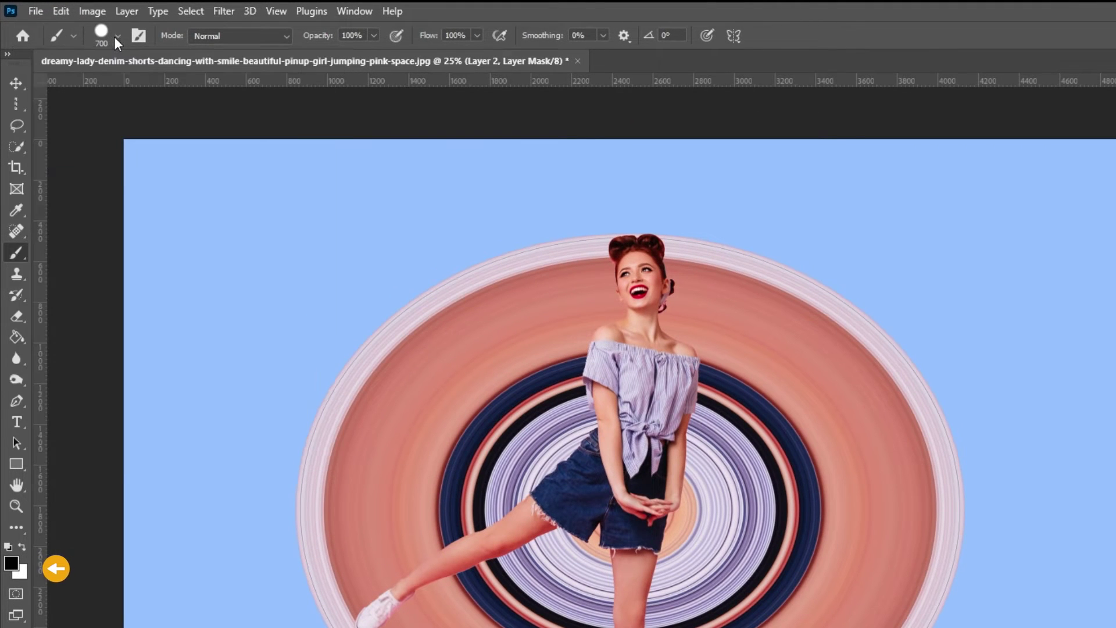
{"action": "left_click", "coordinate": [706, 262]}
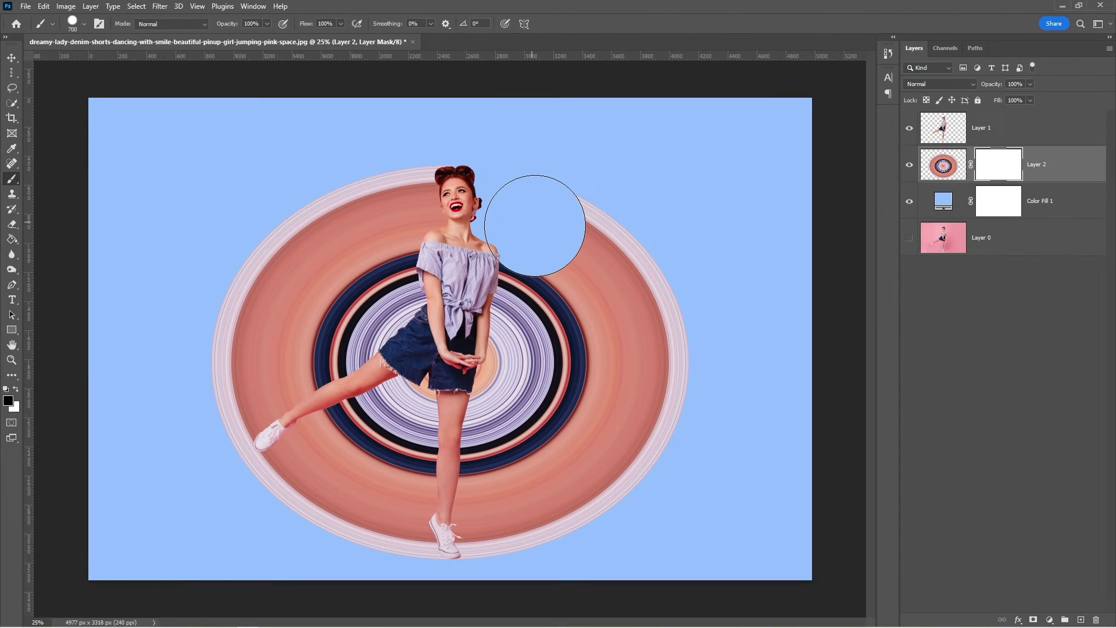
{"action": "mouse_move", "coordinate": [543, 220]}
{"action": "left_mouse_down"}
{"action": "mouse_move", "coordinate": [564, 232]}
{"action": "mouse_move", "coordinate": [603, 273]}
{"action": "mouse_move", "coordinate": [635, 353]}
{"action": "mouse_move", "coordinate": [642, 262]}
{"action": "mouse_move", "coordinate": [663, 296]}
{"action": "mouse_move", "coordinate": [664, 412]}
{"action": "mouse_move", "coordinate": [597, 482]}
{"action": "mouse_move", "coordinate": [551, 513]}
{"action": "mouse_move", "coordinate": [508, 521]}
{"action": "mouse_move", "coordinate": [526, 290]}
{"action": "mouse_move", "coordinate": [553, 311]}
{"action": "mouse_move", "coordinate": [585, 378]}
{"action": "left_mouse_up"}
{"action": "left_click_drag", "start_coordinate": [527, 520], "coordinate": [506, 499]}
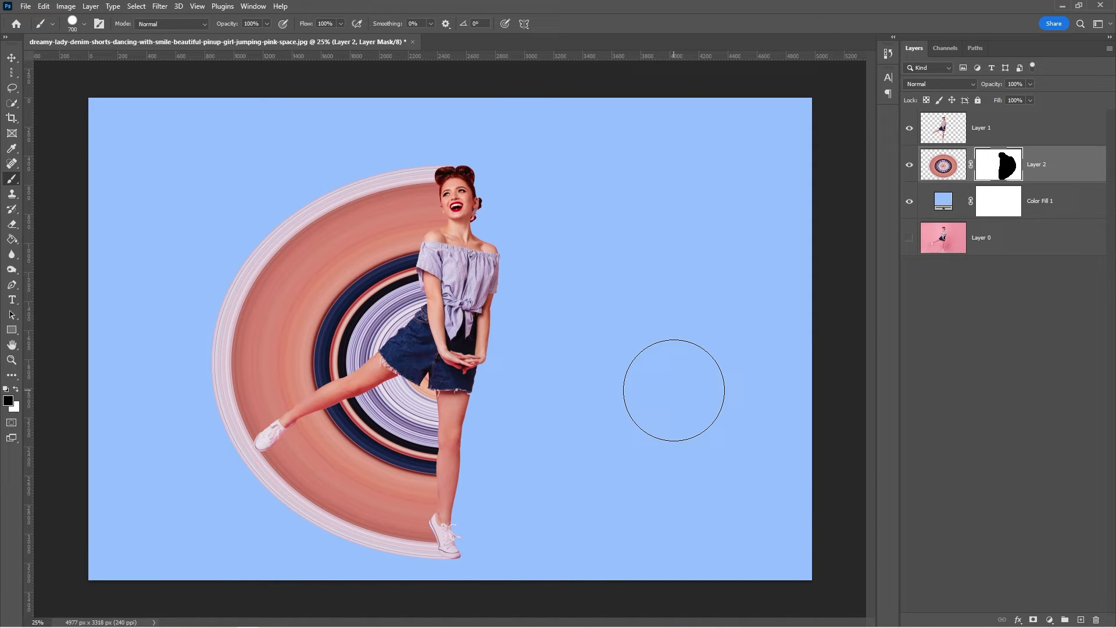
Give Layer 1 a Multiply drop shadow: 34% opacity, 35°, 36 px distance, 2% spread, 21 px size
{"action": "key", "text": "v"}
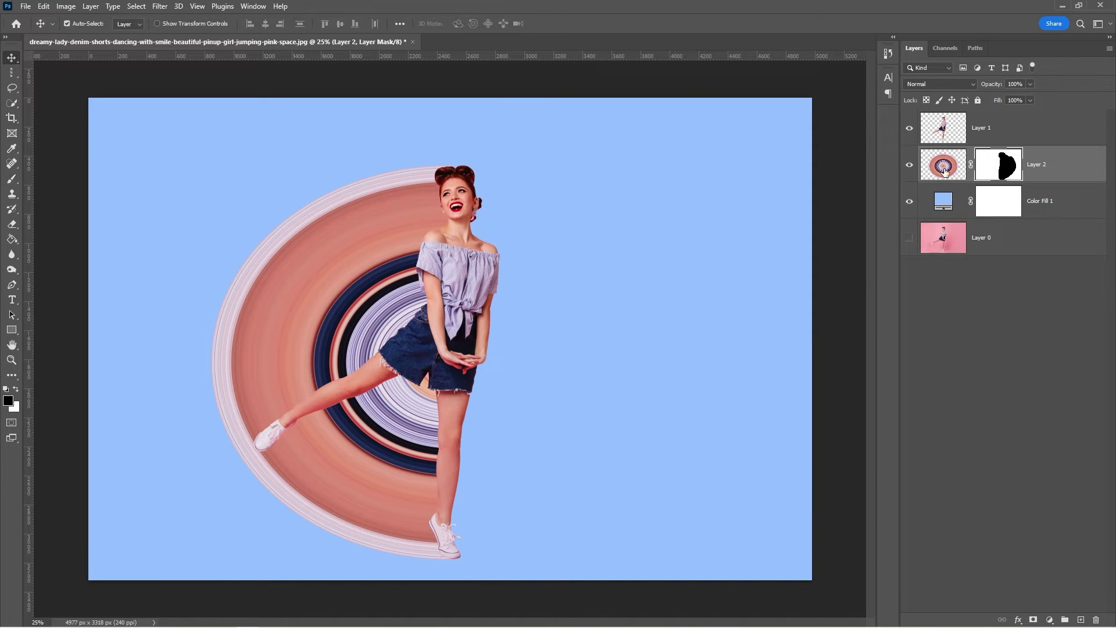
{"action": "left_click", "coordinate": [1010, 129]}
{"action": "right_click", "coordinate": [1010, 132]}
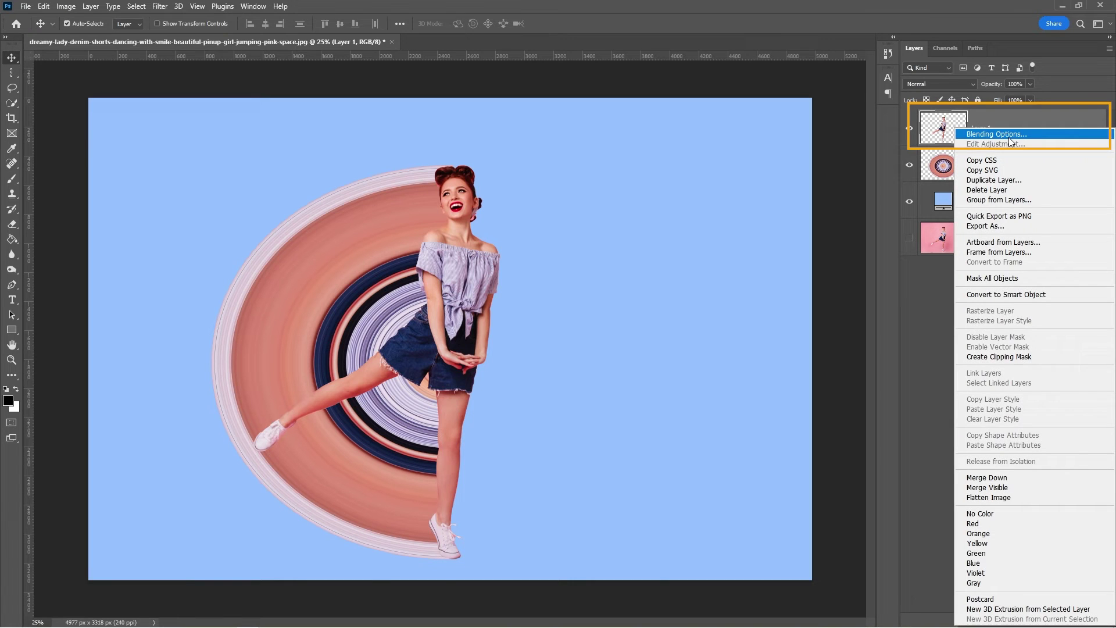
{"action": "key", "text": "Escape"}
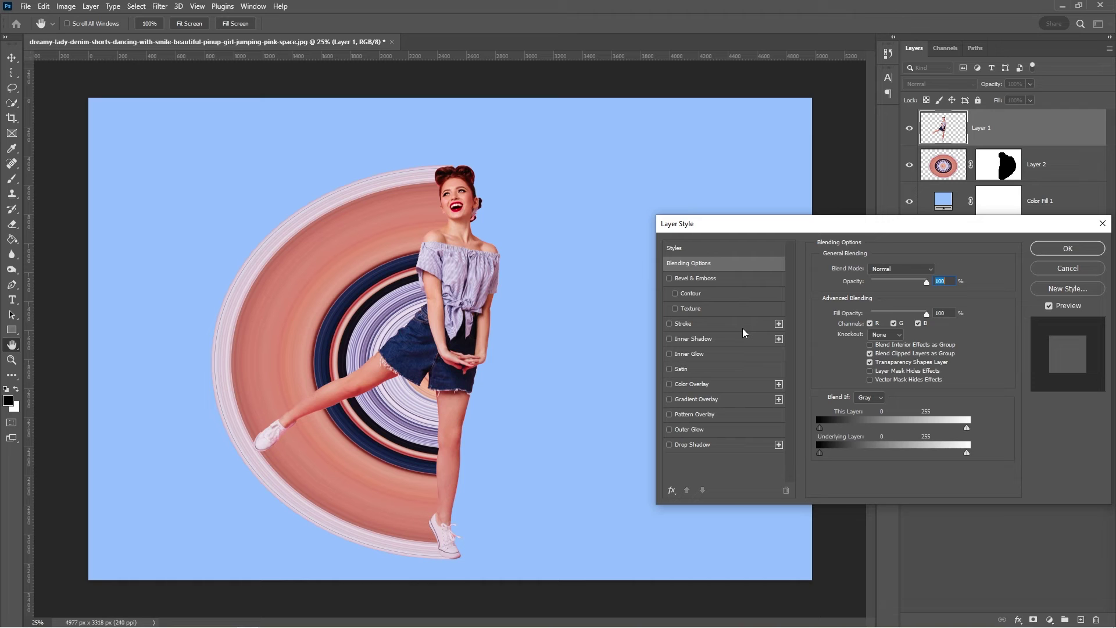
{"action": "left_click", "coordinate": [670, 445]}
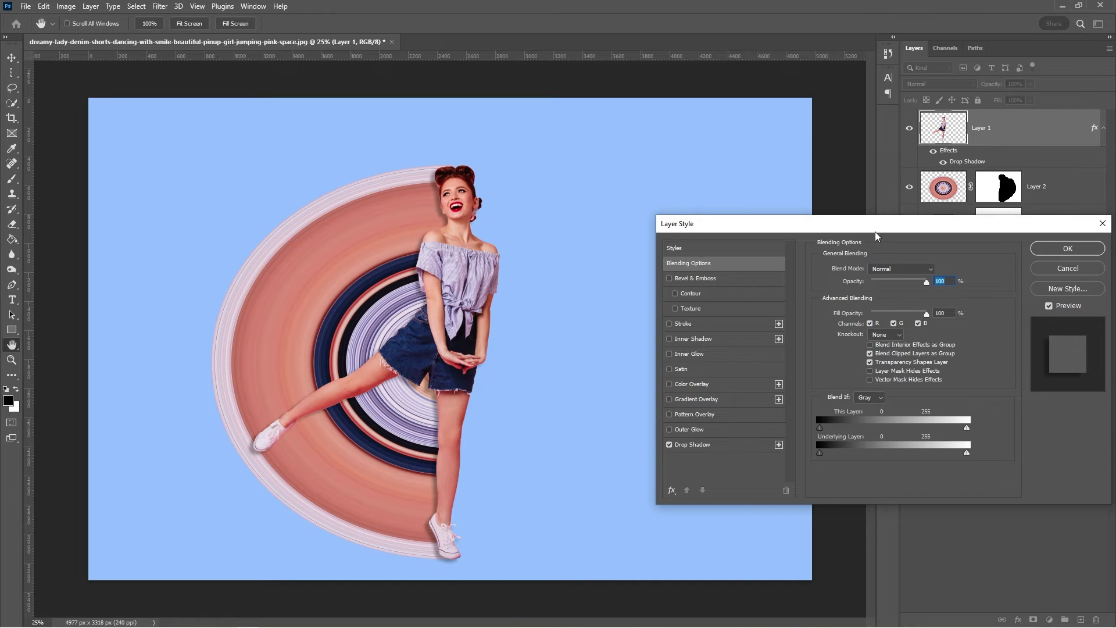
{"action": "left_click_drag", "start_coordinate": [878, 235], "coordinate": [737, 234]}
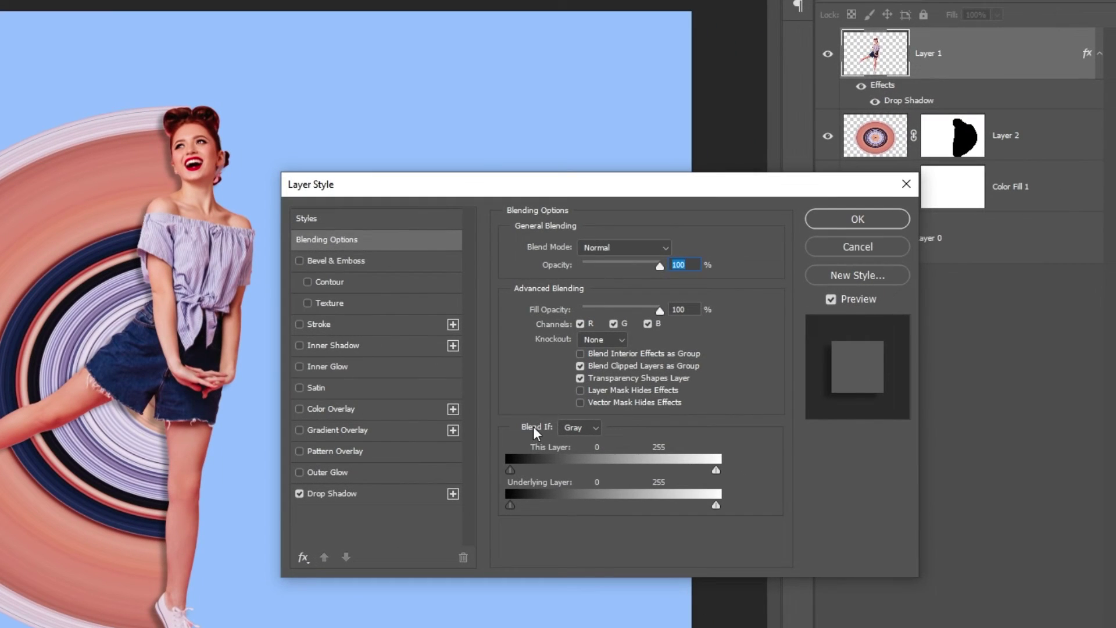
{"action": "left_click", "coordinate": [375, 493]}
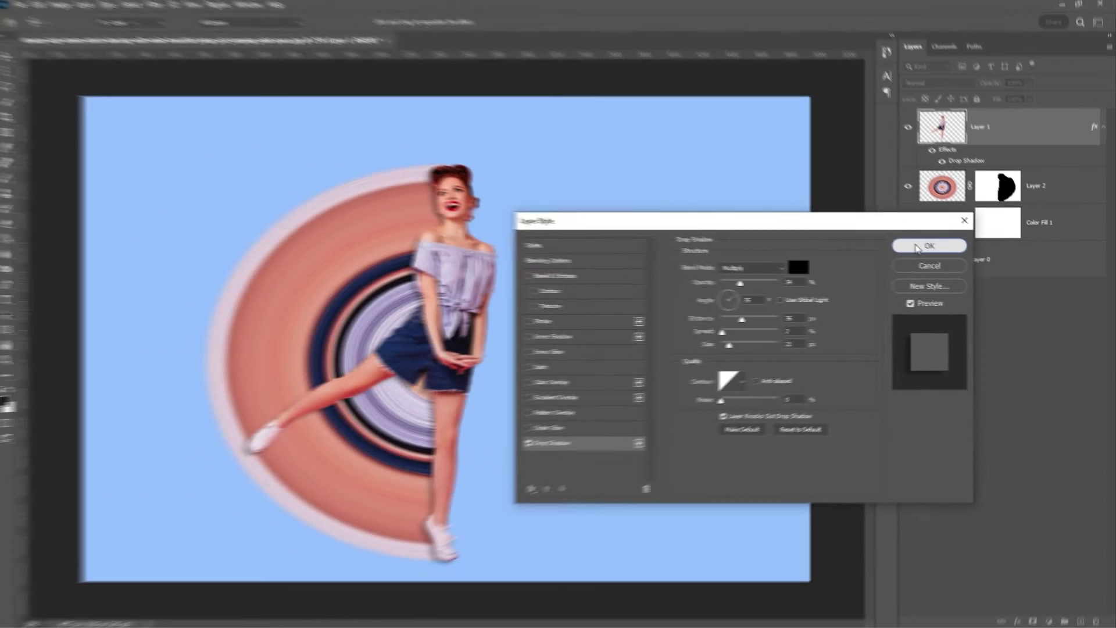
{"action": "left_click", "coordinate": [839, 218]}
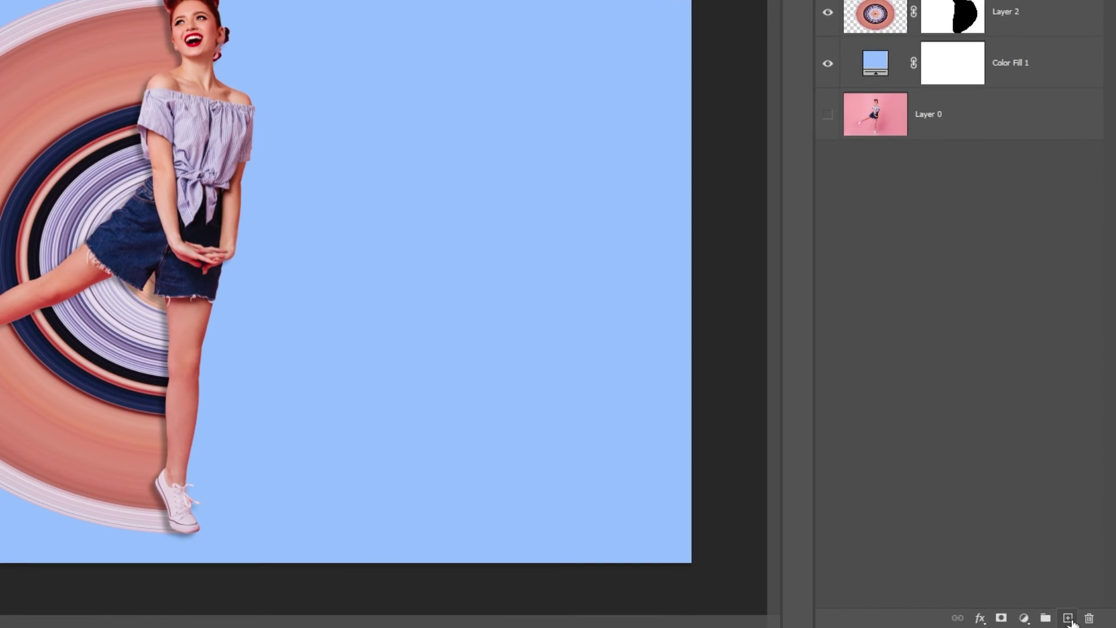
On a new Layer 3, dab one soft round black brush blob near the woman's feet
{"action": "left_click", "coordinate": [1081, 620]}
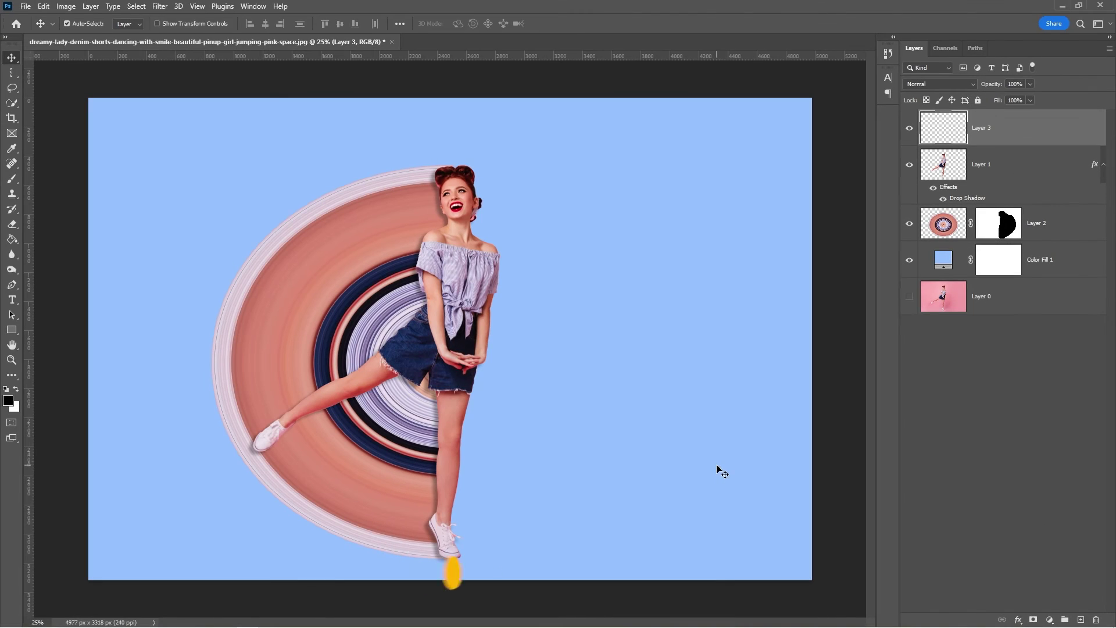
{"action": "key", "text": "b"}
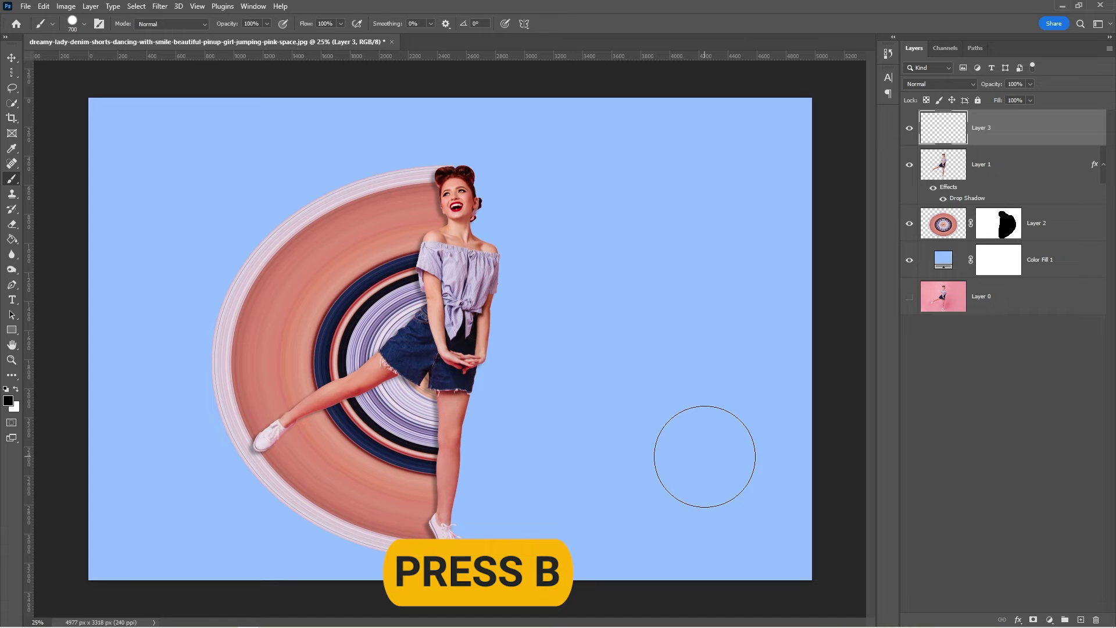
{"action": "left_click", "coordinate": [84, 24]}
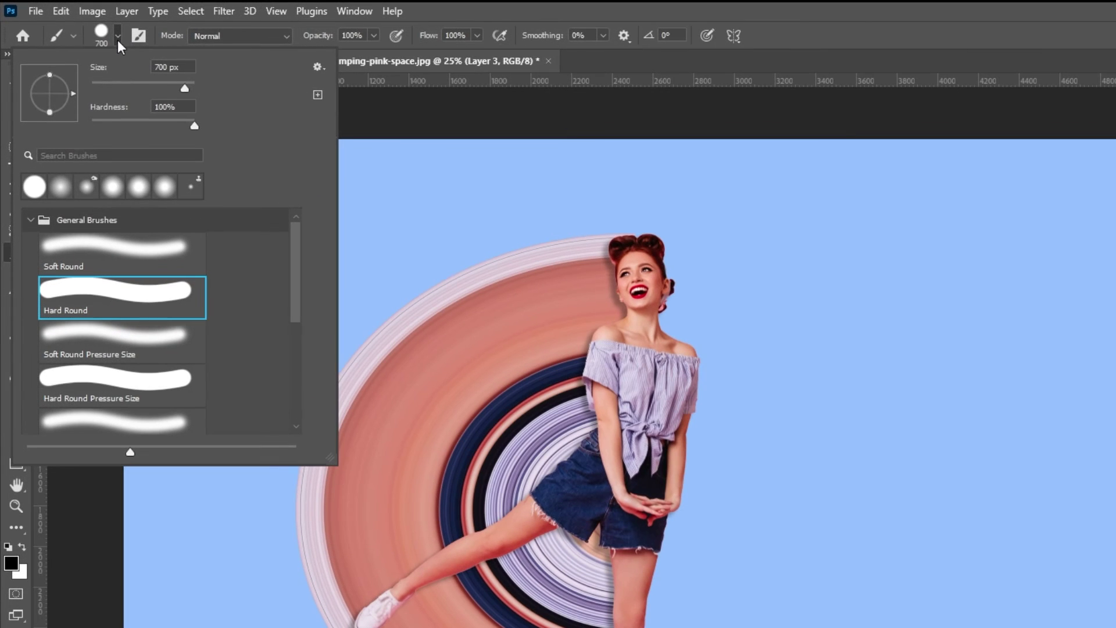
{"action": "left_click", "coordinate": [62, 186]}
{"action": "left_click", "coordinate": [116, 34]}
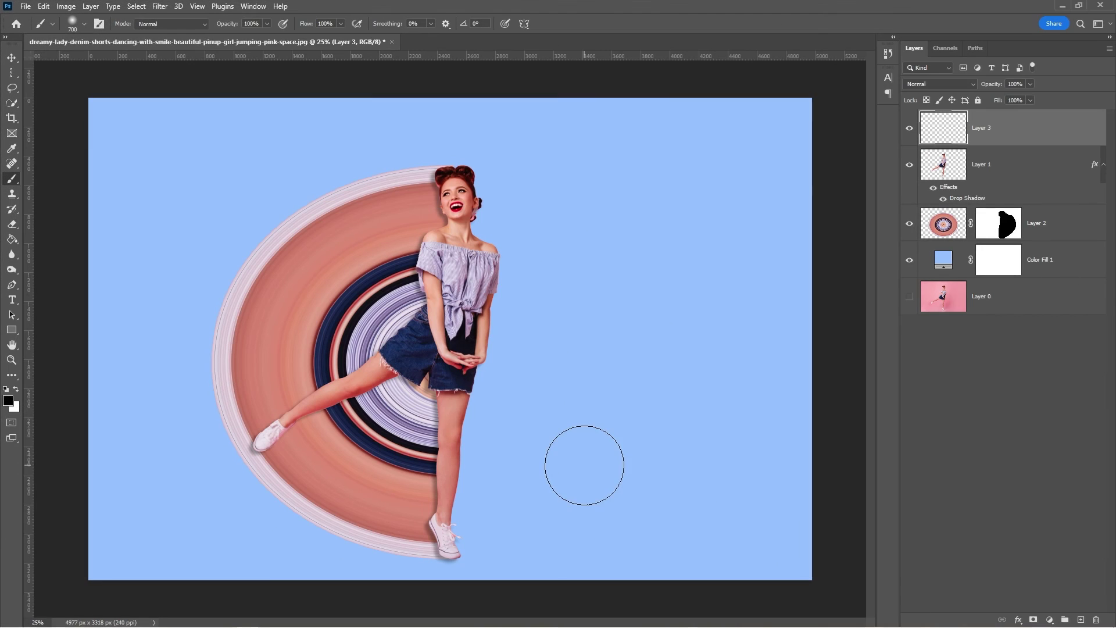
{"action": "left_click", "coordinate": [817, 627]}
Squash and widen the black blob into a flat shadow under the feet, then move Layer 3 below Layer 2
{"action": "key", "text": "v"}
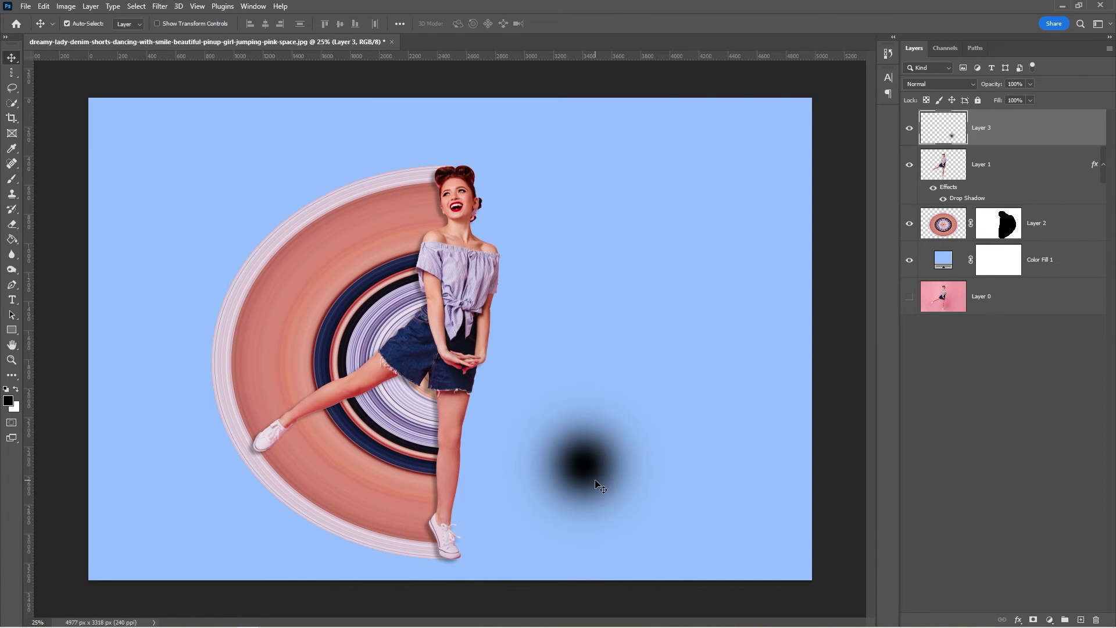
{"action": "key", "text": "ctrl+t"}
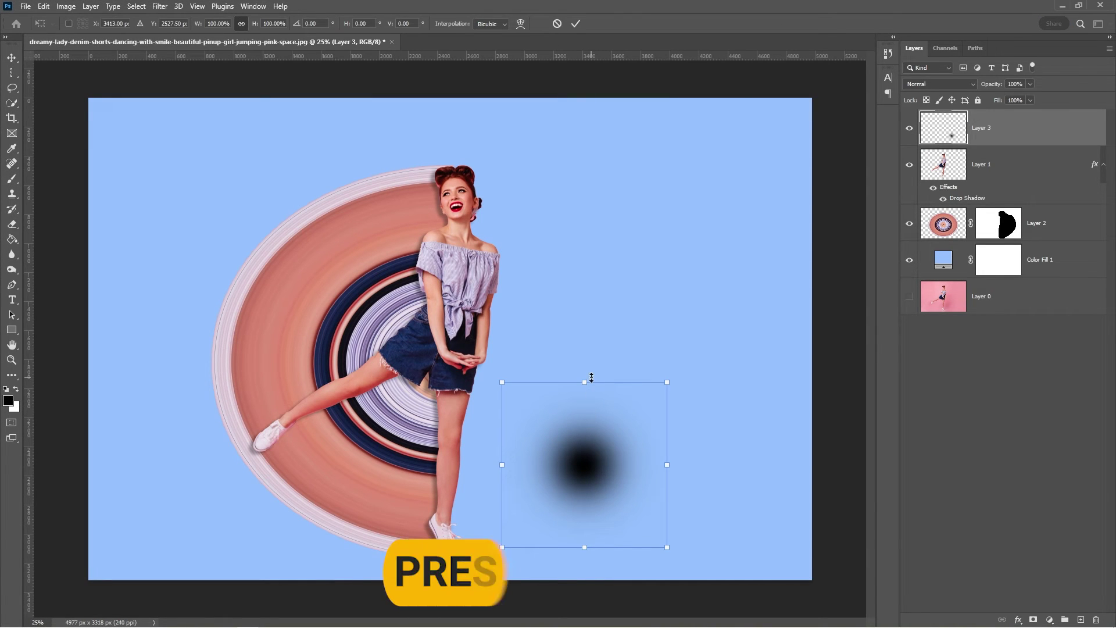
{"action": "left_click_drag", "start_coordinate": [584, 379], "coordinate": [584, 533]}
{"action": "left_click_drag", "start_coordinate": [668, 541], "coordinate": [768, 545]}
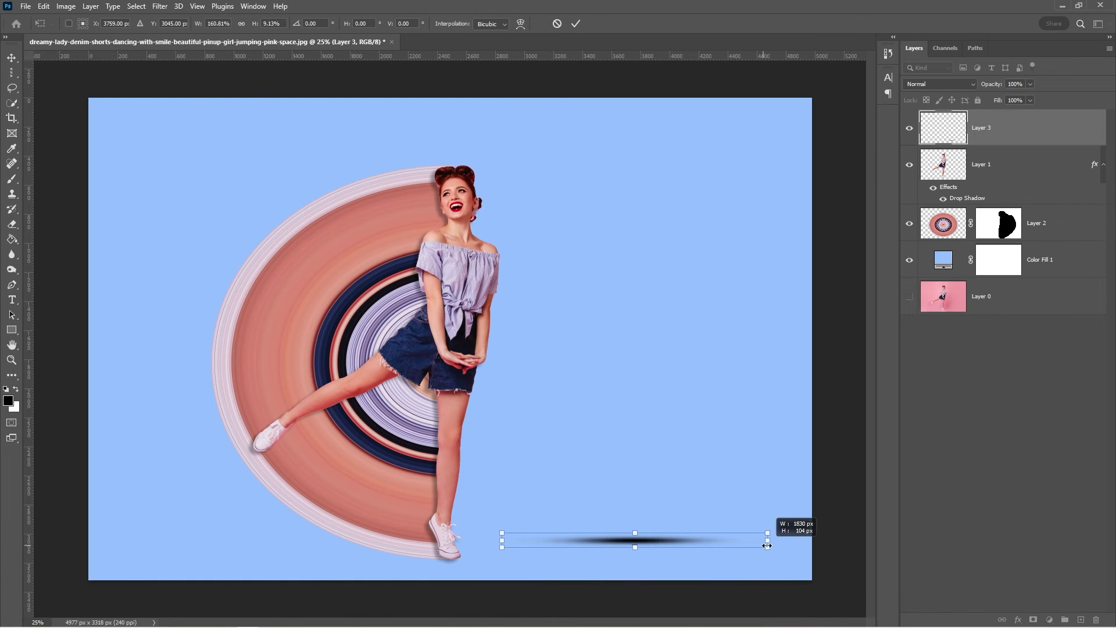
{"action": "left_click_drag", "start_coordinate": [656, 547], "coordinate": [459, 563]}
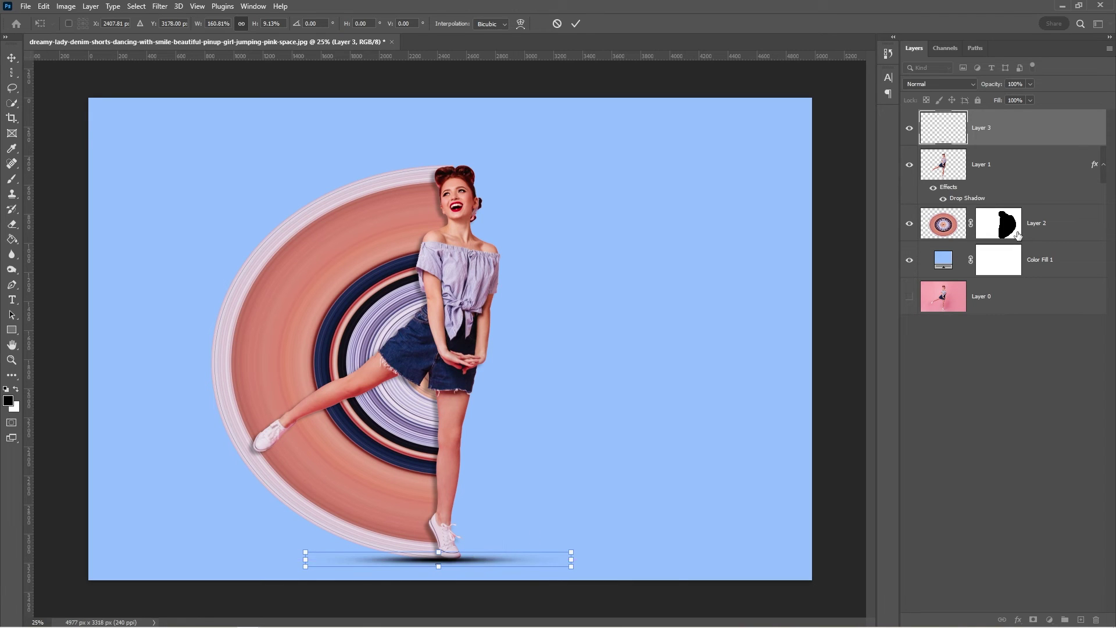
{"action": "left_click", "coordinate": [12, 59]}
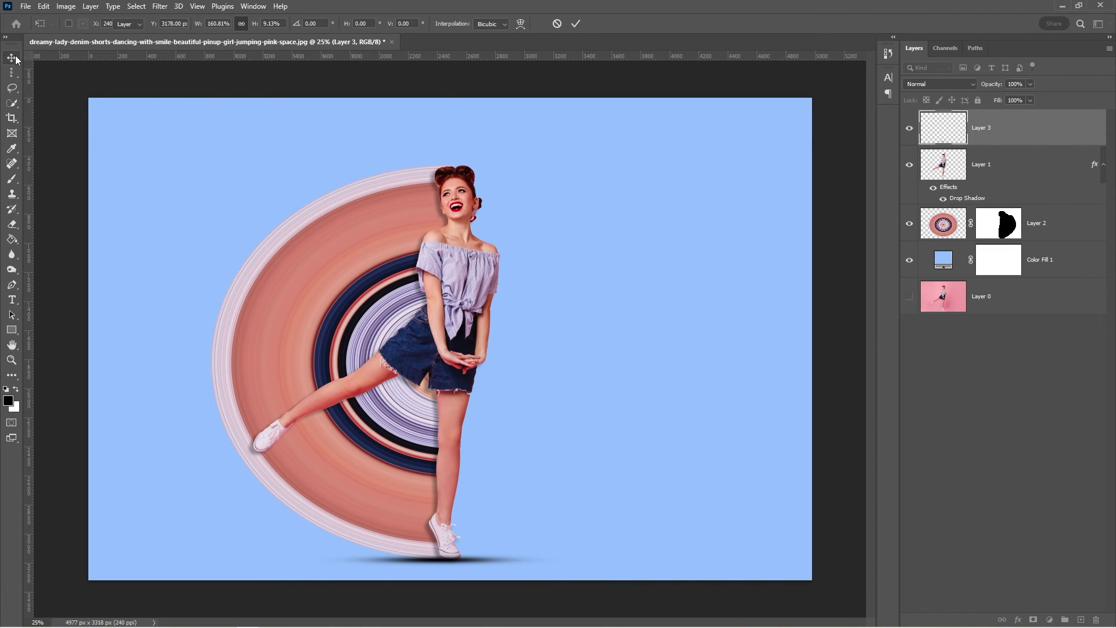
{"action": "left_click_drag", "start_coordinate": [1013, 134], "coordinate": [1026, 244]}
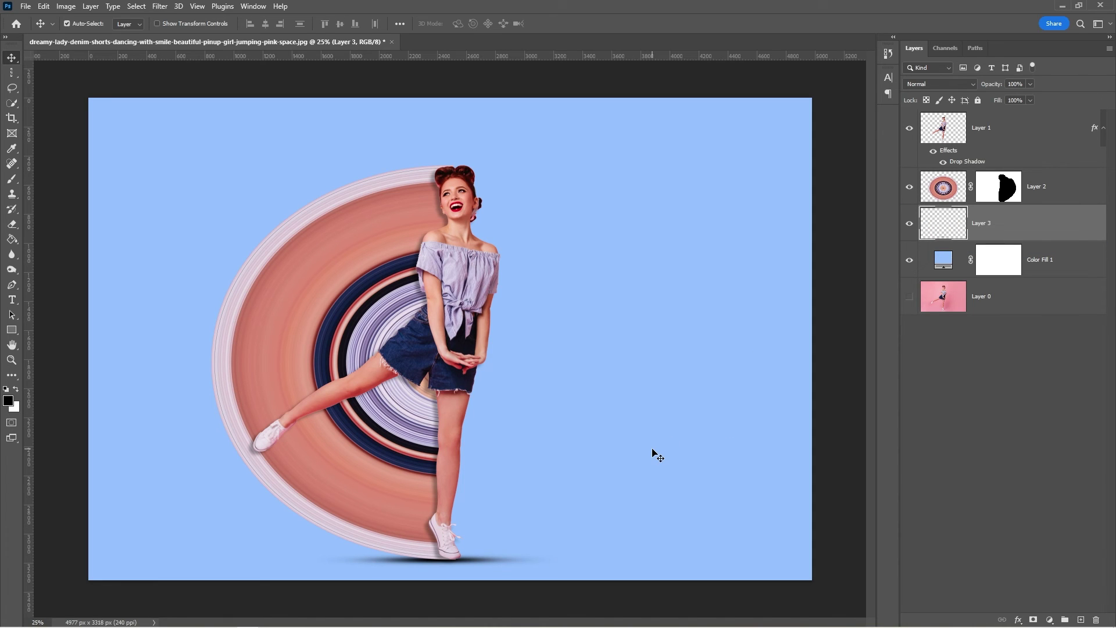